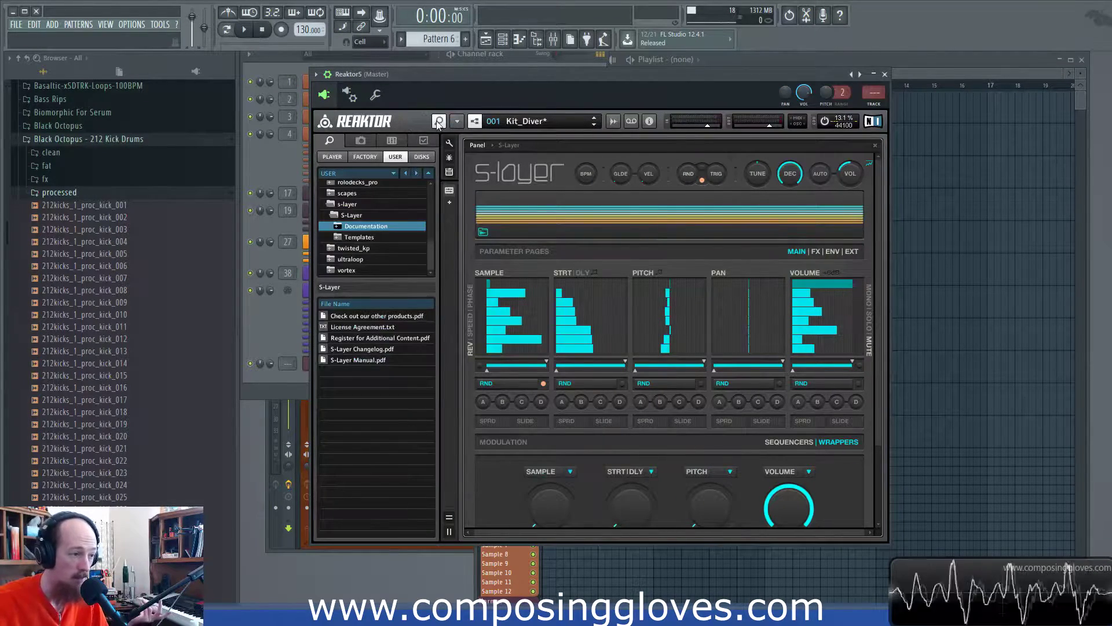
# - Hide Reaktor's file browser and leave edit mode so only the S-Layer instrument panel is shown
pyautogui.scroll(2, 429, 249)
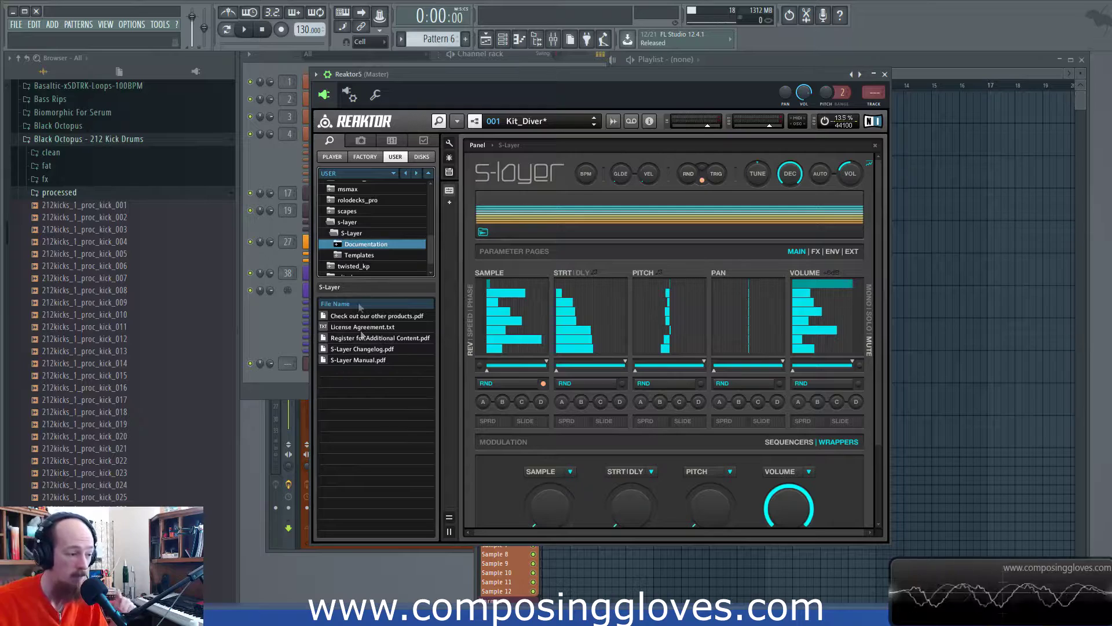
pyautogui.click(439, 120)
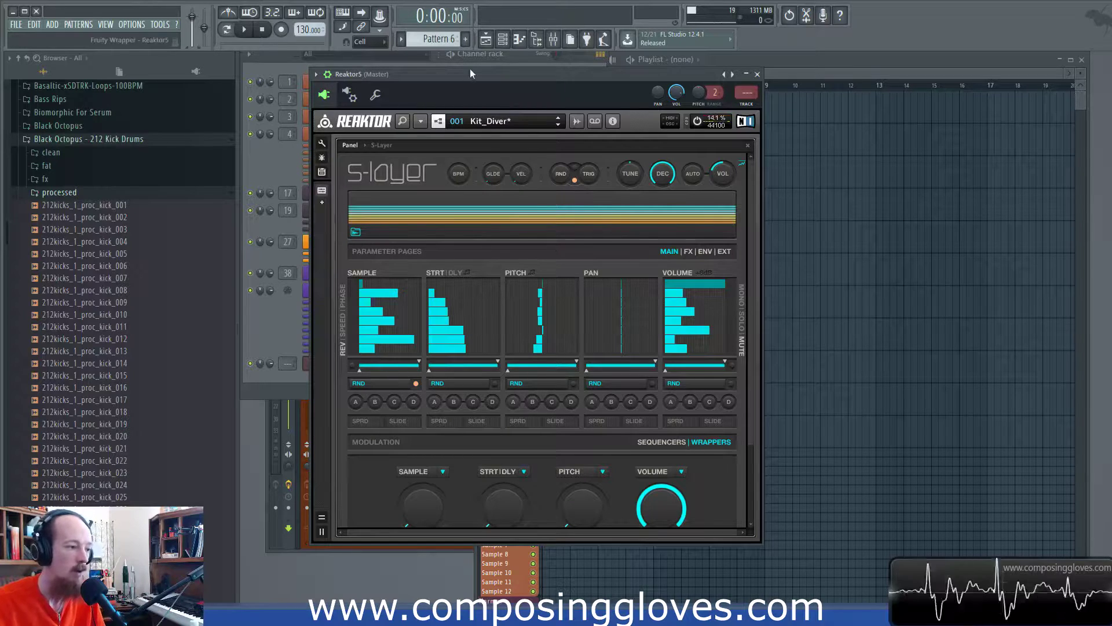
pyautogui.click(436, 123)
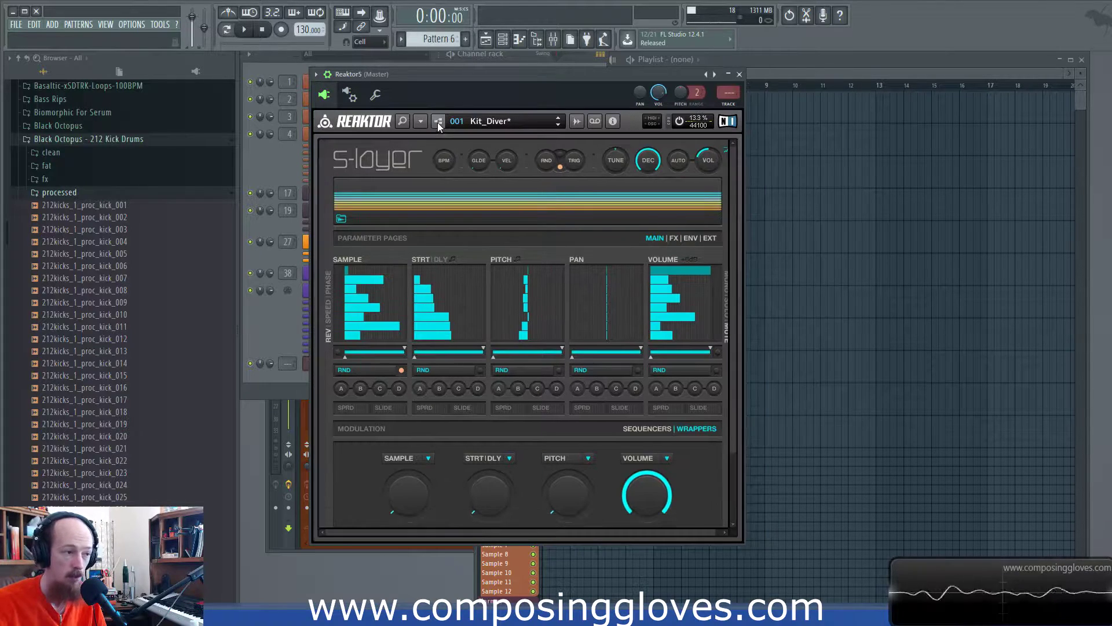
# - Inspect S-Layer's internal module structure in edit mode and return to the plain instrument panel
pyautogui.click(437, 123)
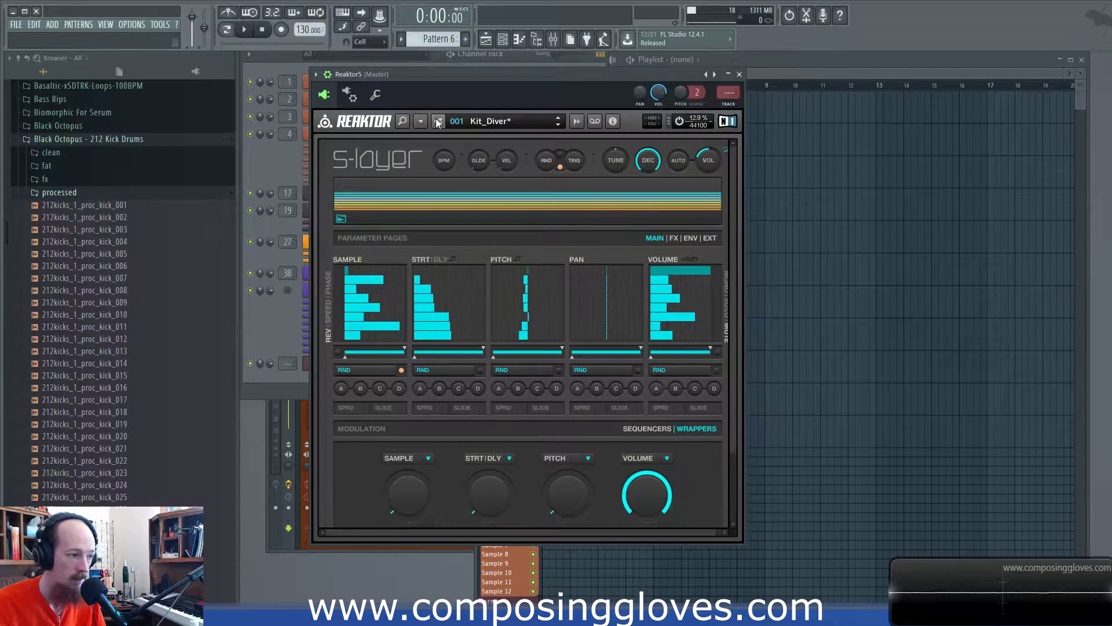
pyautogui.click(387, 145)
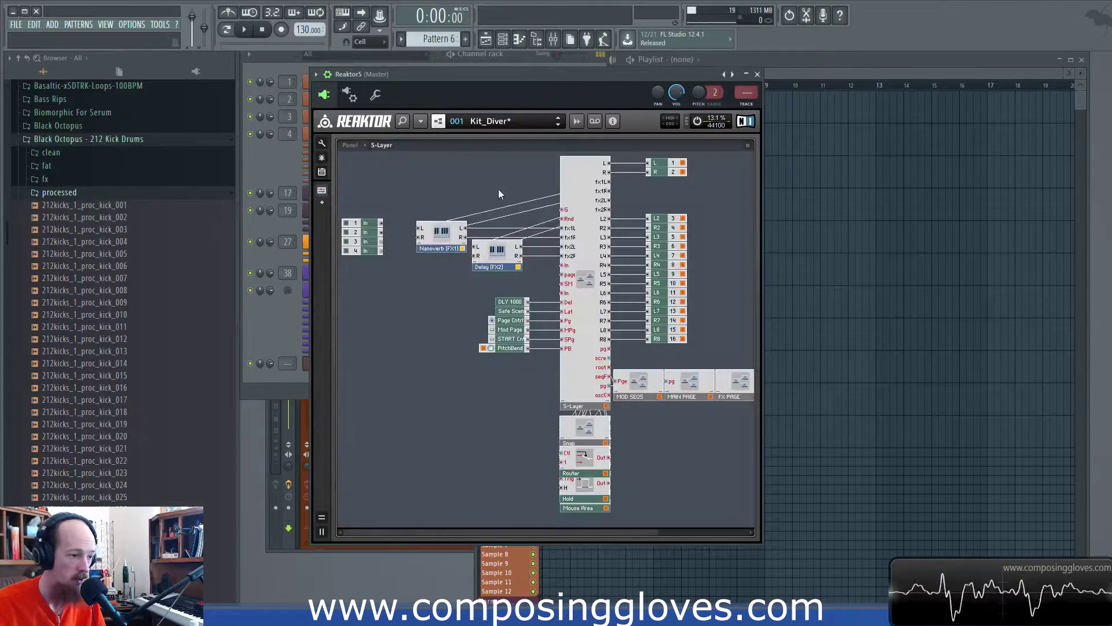
pyautogui.click(352, 144)
pyautogui.click(440, 121)
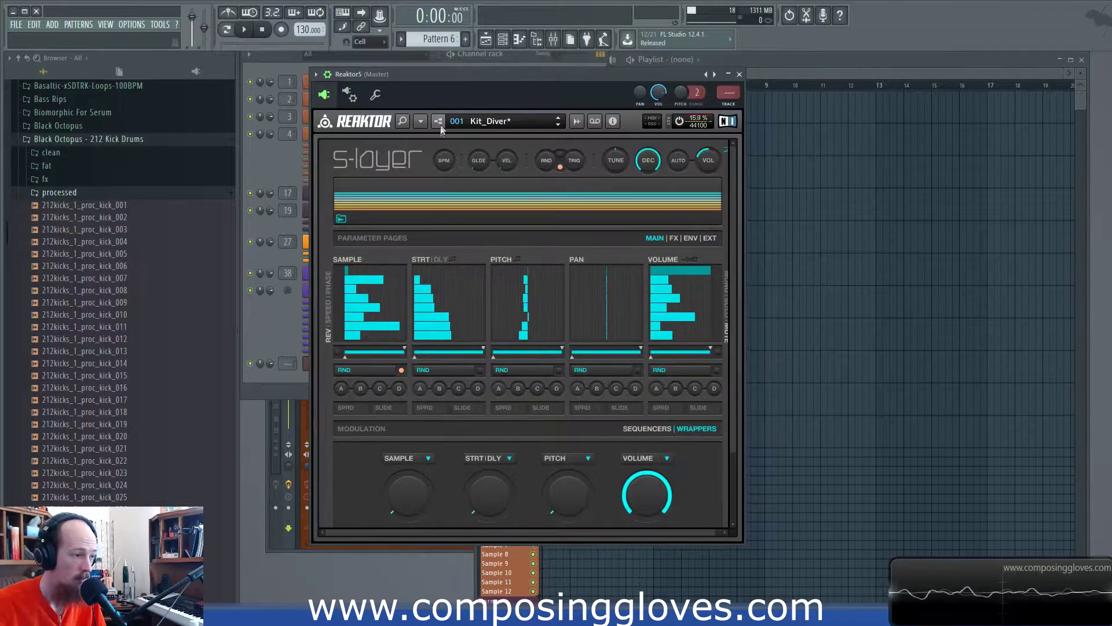
# - Move the Reaktor window clear of the channel rack and review S-Layer's ENV and FX parameter pages, returning to MAIN
pyautogui.moveTo(543, 89); pyautogui.dragTo(596, 87)
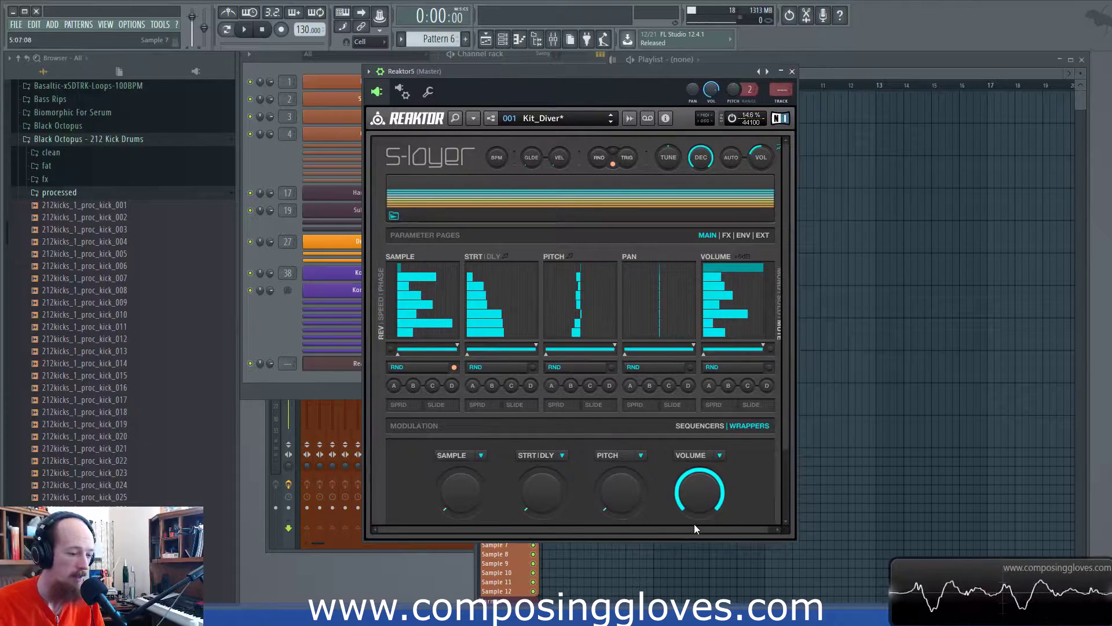
pyautogui.moveTo(697, 527); pyautogui.dragTo(701, 528)
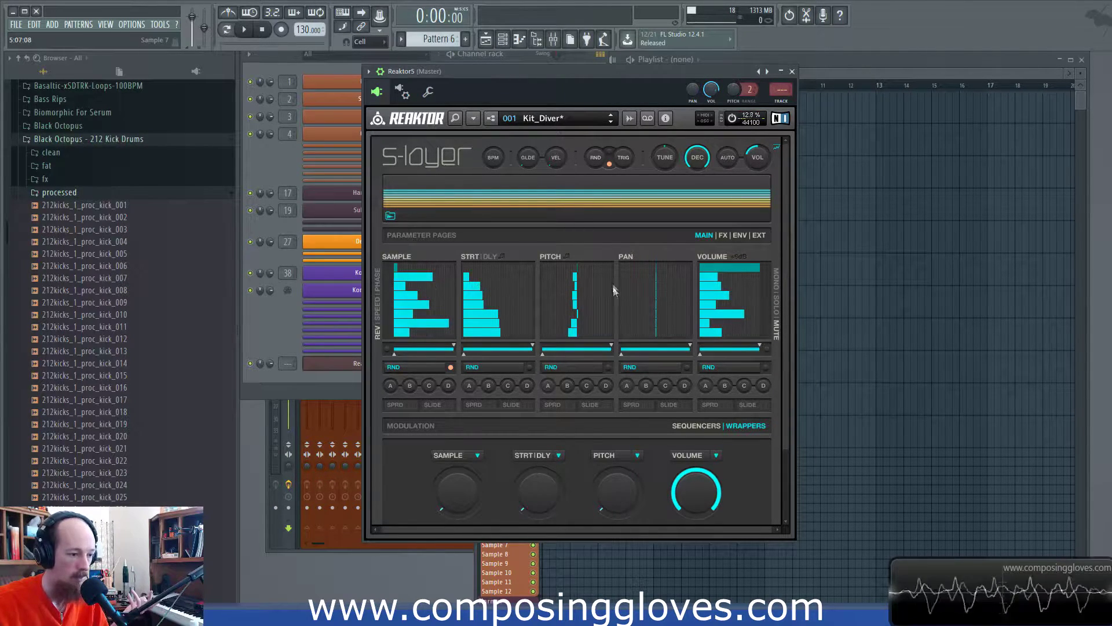
pyautogui.click(739, 235)
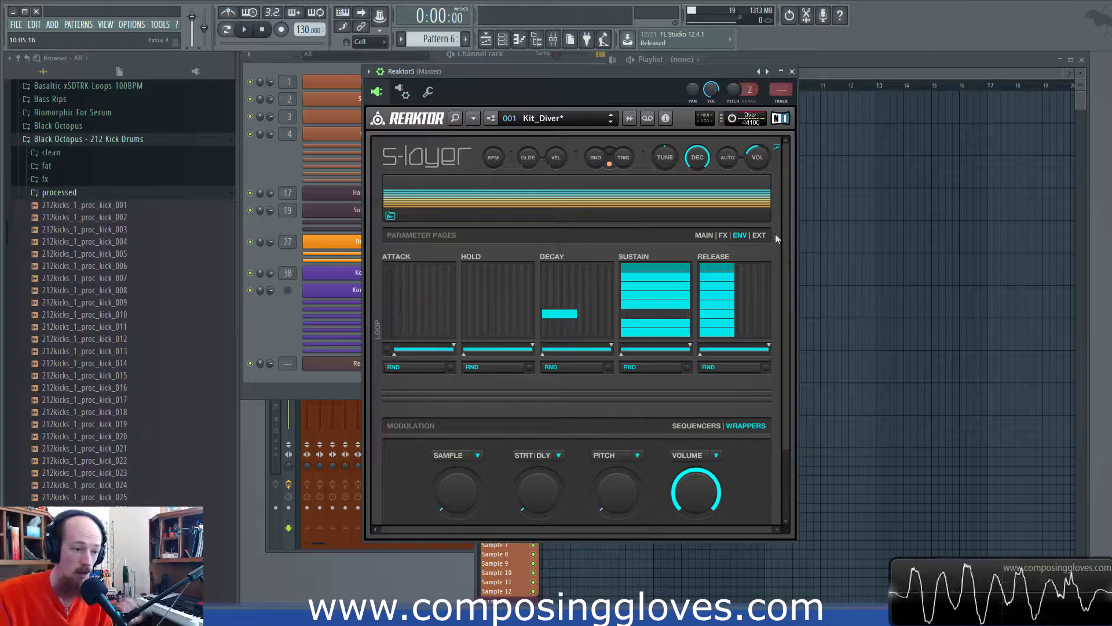
pyautogui.click(723, 236)
pyautogui.click(704, 235)
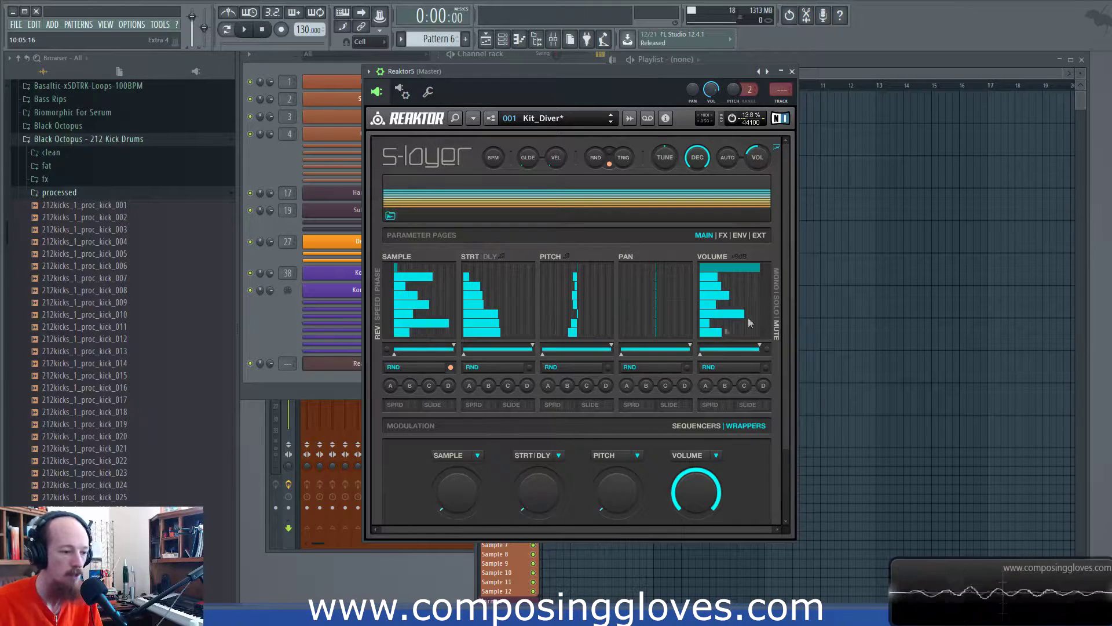
# - Randomize S-Layer's SAMPLE values three times and its STRT/DLY values twice
pyautogui.click(429, 366)
pyautogui.click(429, 367)
pyautogui.click(429, 366)
pyautogui.click(478, 370)
pyautogui.click(478, 370)
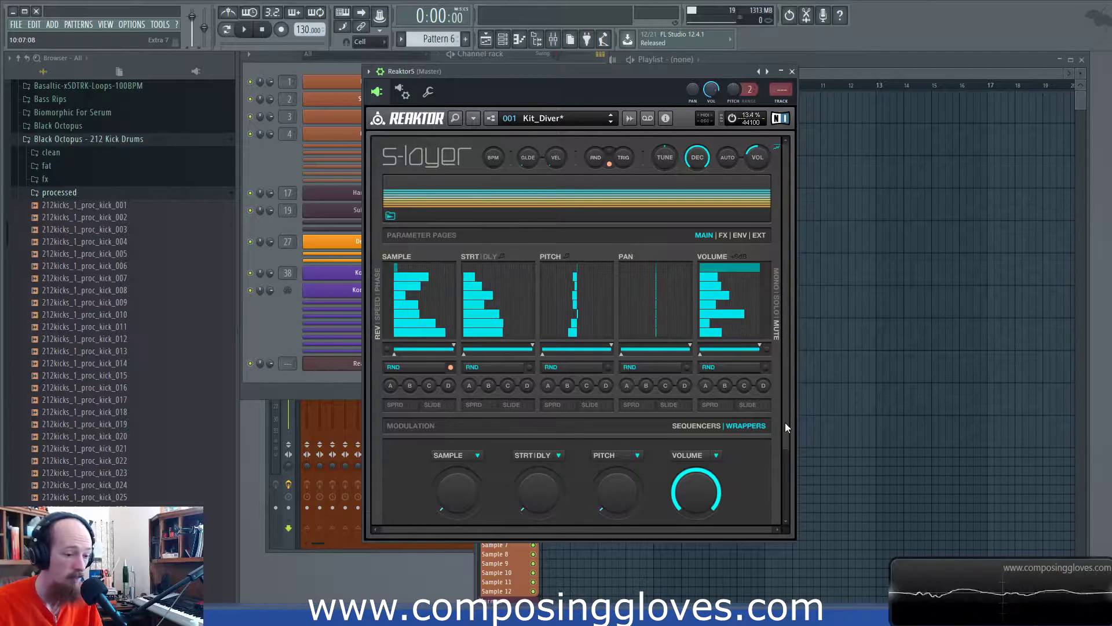
# - Switch S-Layer to scene 1 in the numbered scene row
pyautogui.moveTo(785, 422); pyautogui.dragTo(787, 505)
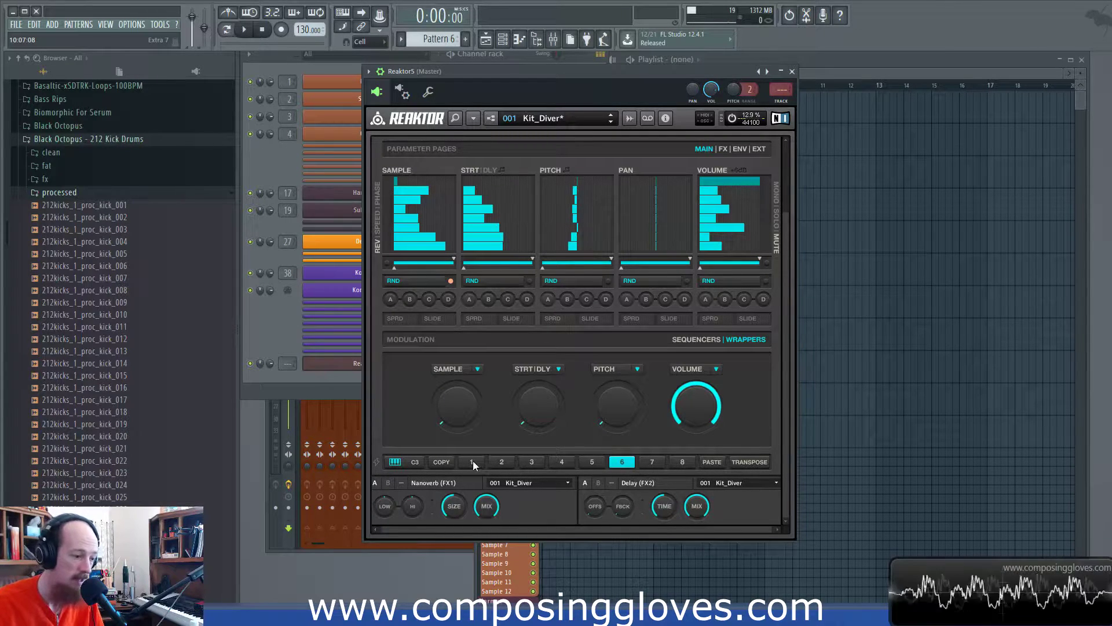
pyautogui.scroll(3, 752, 394)
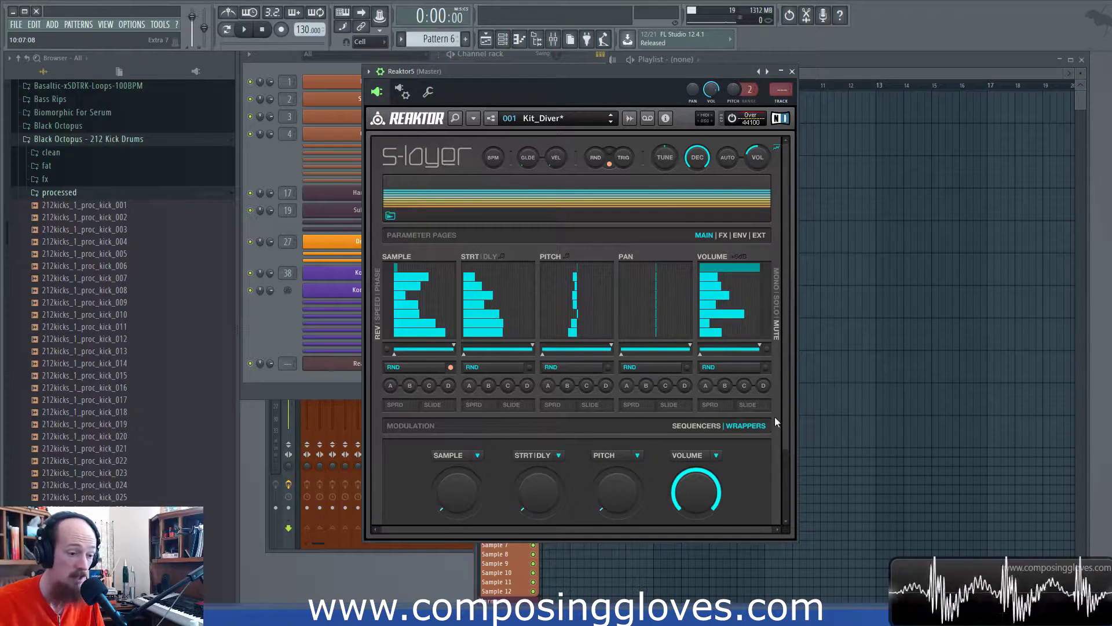
pyautogui.scroll(-3, 776, 421)
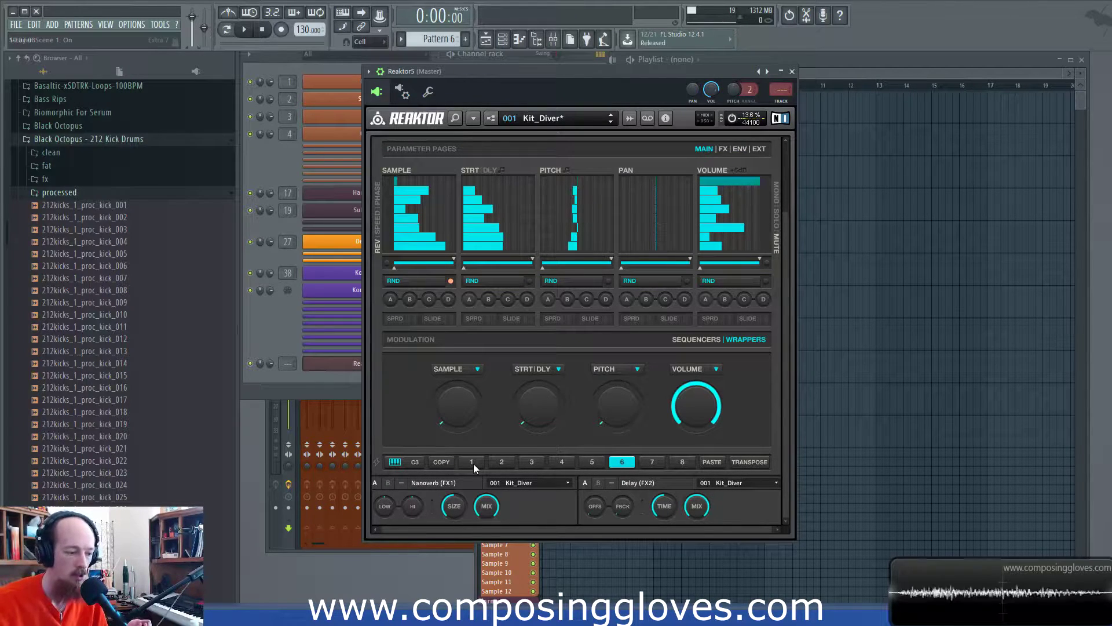
pyautogui.click(473, 462)
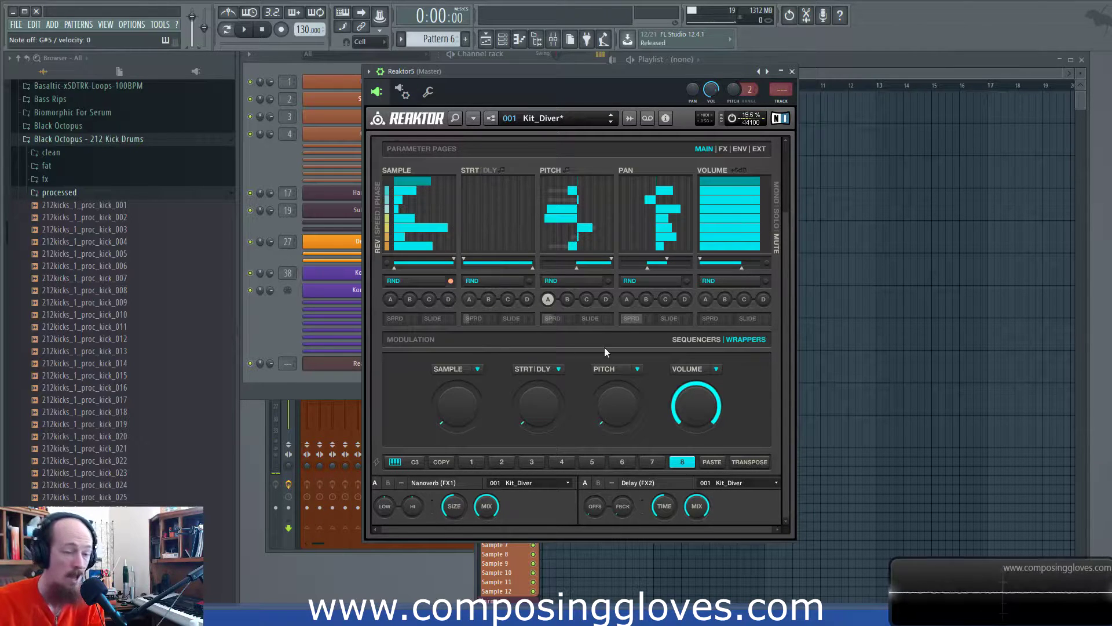
# - Turn on TRANSPOSE mode for S-Layer's keyboard input
pyautogui.moveTo(786, 470); pyautogui.dragTo(781, 498)
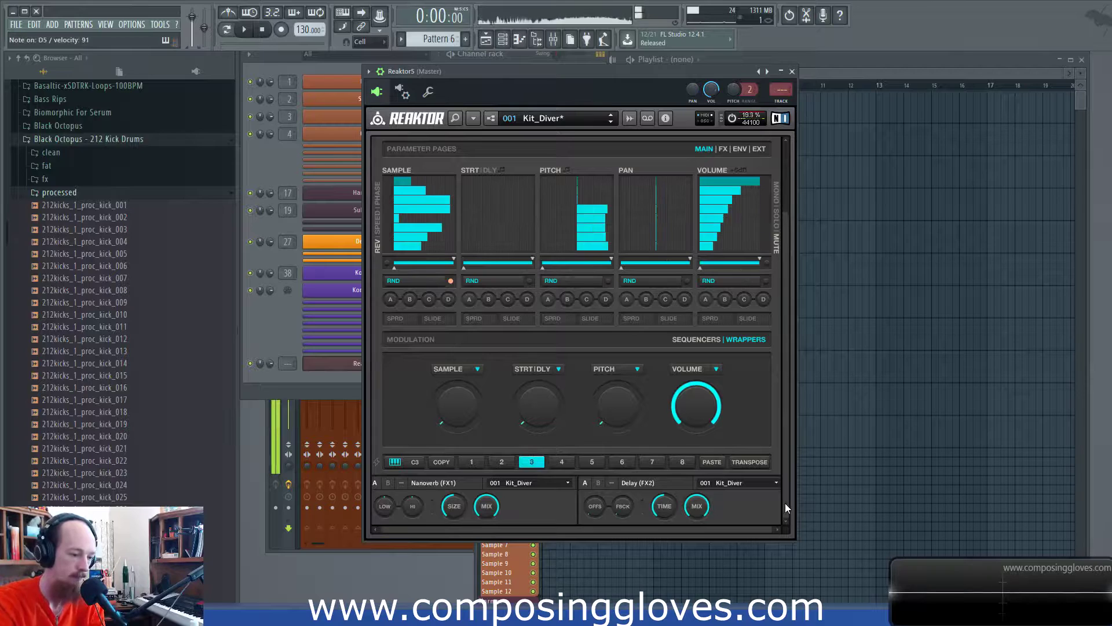
pyautogui.moveTo(787, 502)
pyautogui.mouseDown()
pyautogui.moveTo(784, 415)
pyautogui.moveTo(789, 498)
pyautogui.mouseUp()
pyautogui.click(749, 462)
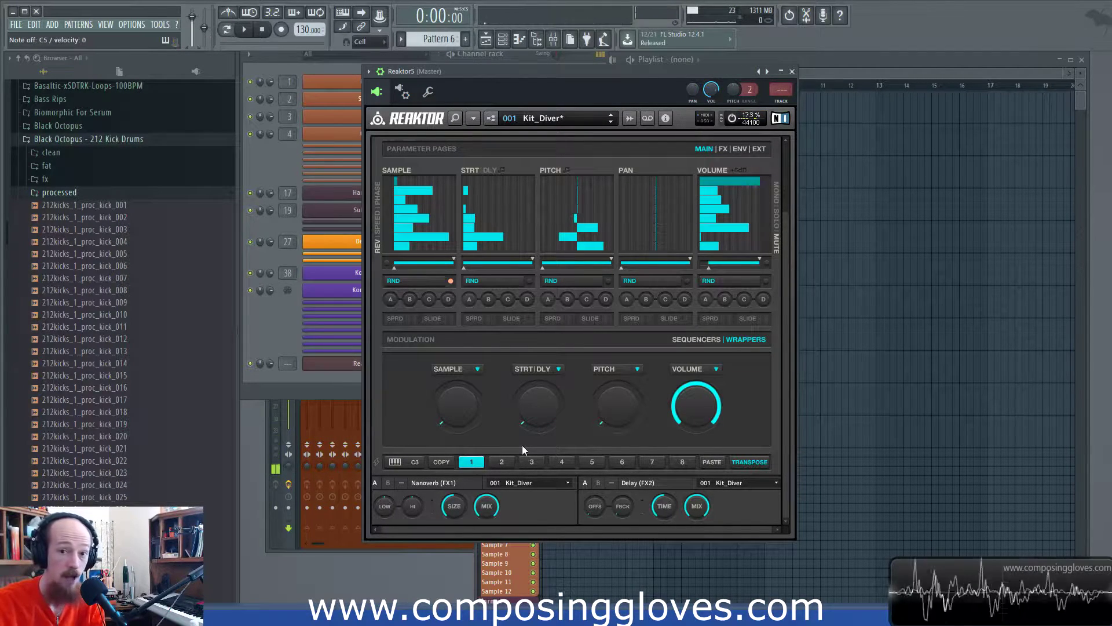
# - Randomize the SAMPLE values, include STRT/DLY and PITCH in master randomization, and run the master randomization twice
pyautogui.moveTo(781, 478); pyautogui.dragTo(781, 360)
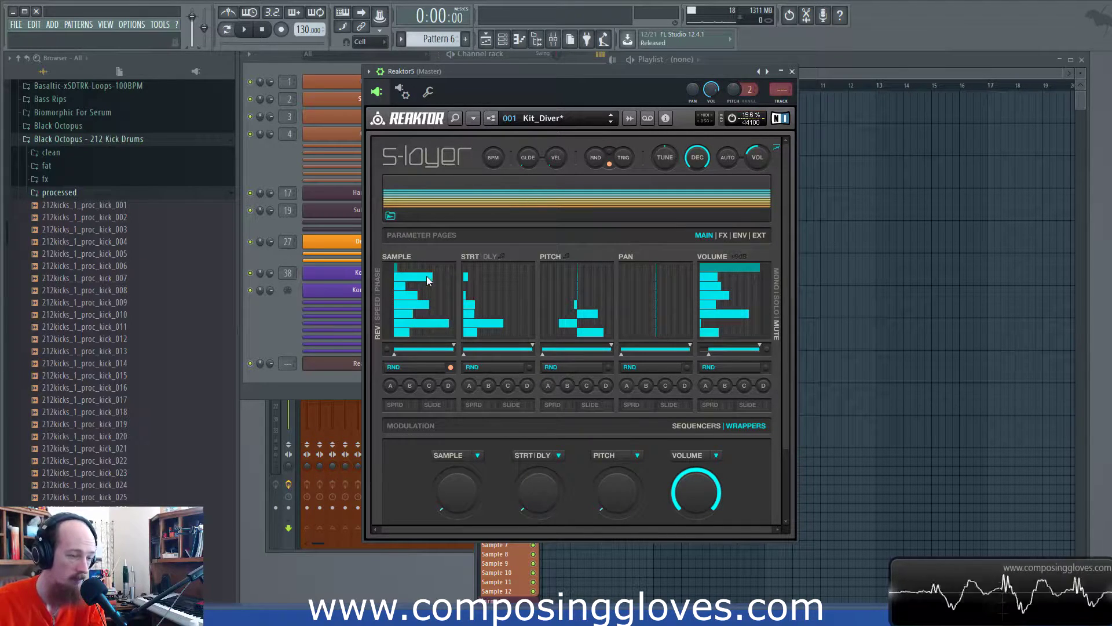
pyautogui.click(430, 366)
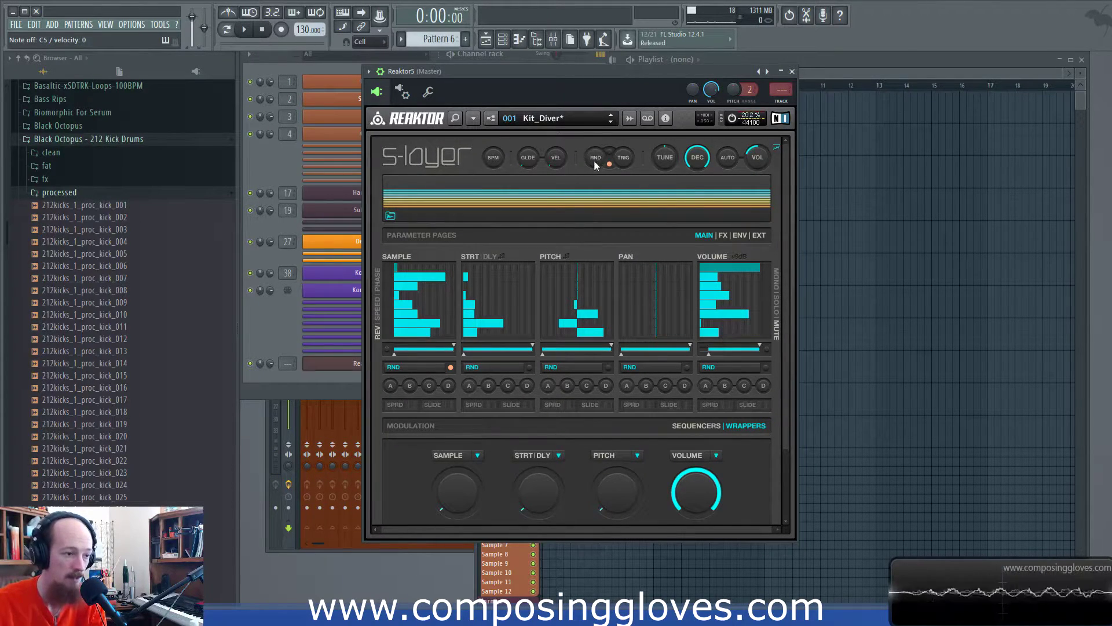
pyautogui.click(529, 367)
pyautogui.click(608, 366)
pyautogui.click(593, 158)
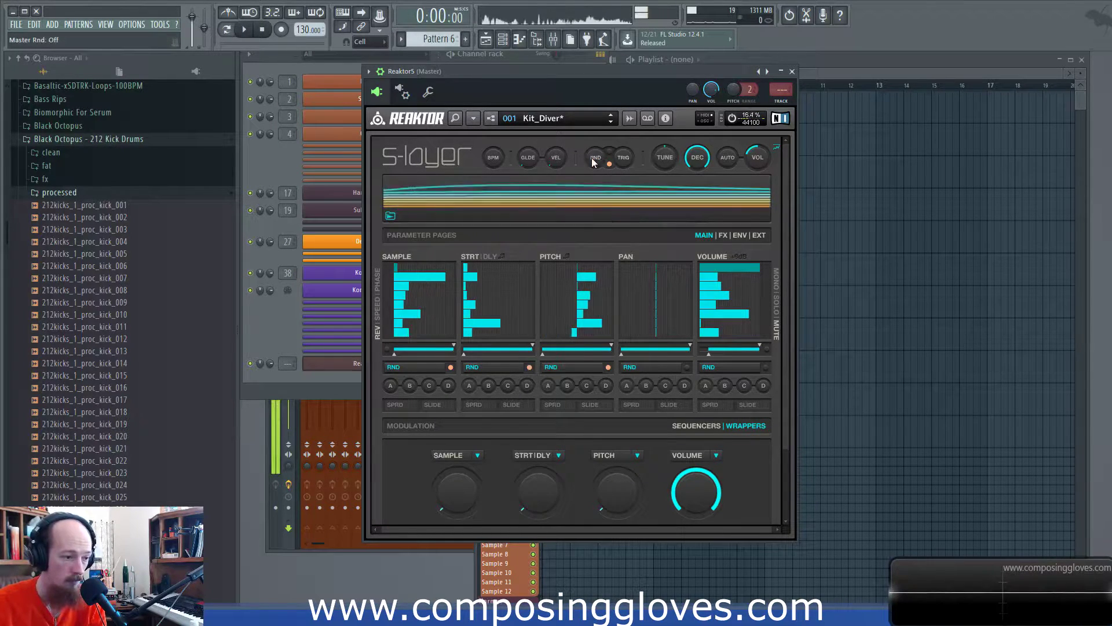
pyautogui.click(593, 158)
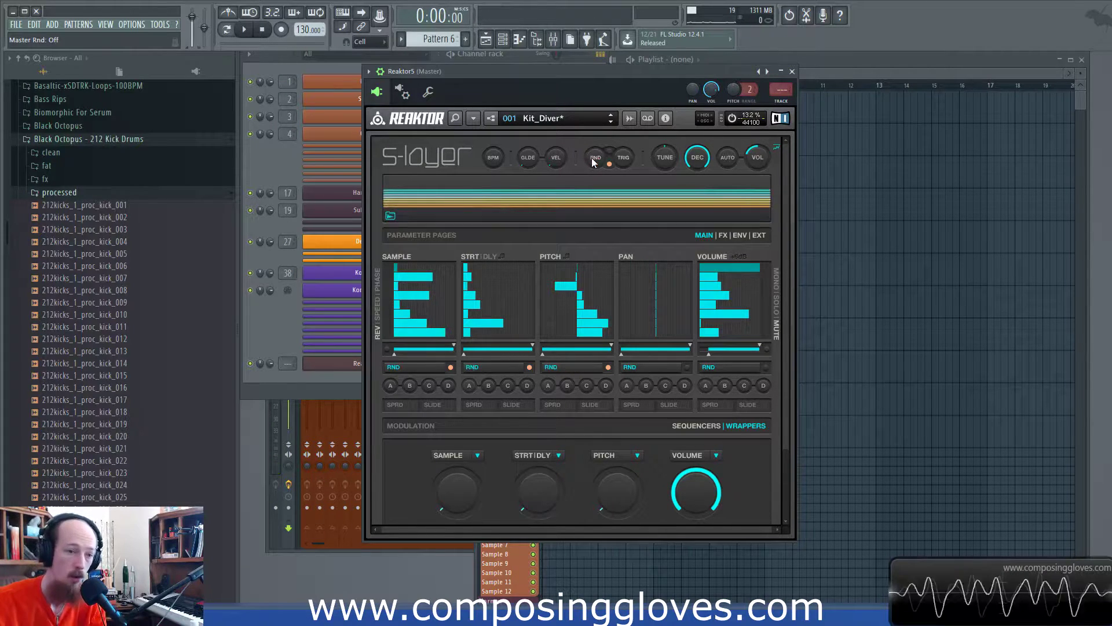
pyautogui.click(624, 161)
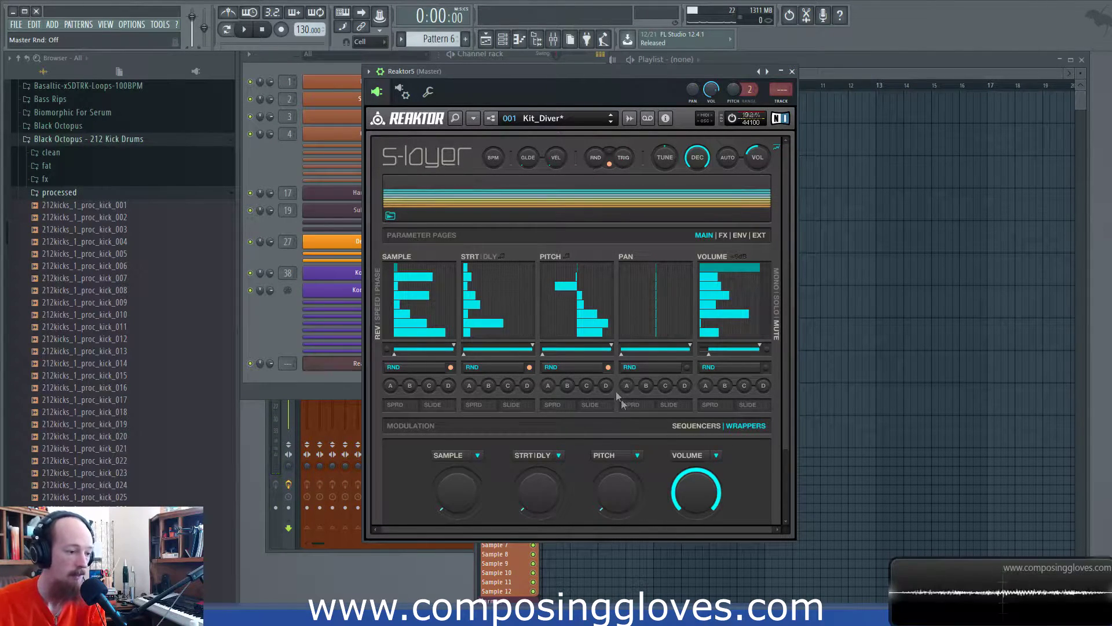
# - Exclude STRT/DLY and PITCH from master randomization and show the SEQUENCERS view in the modulation section
pyautogui.click(530, 367)
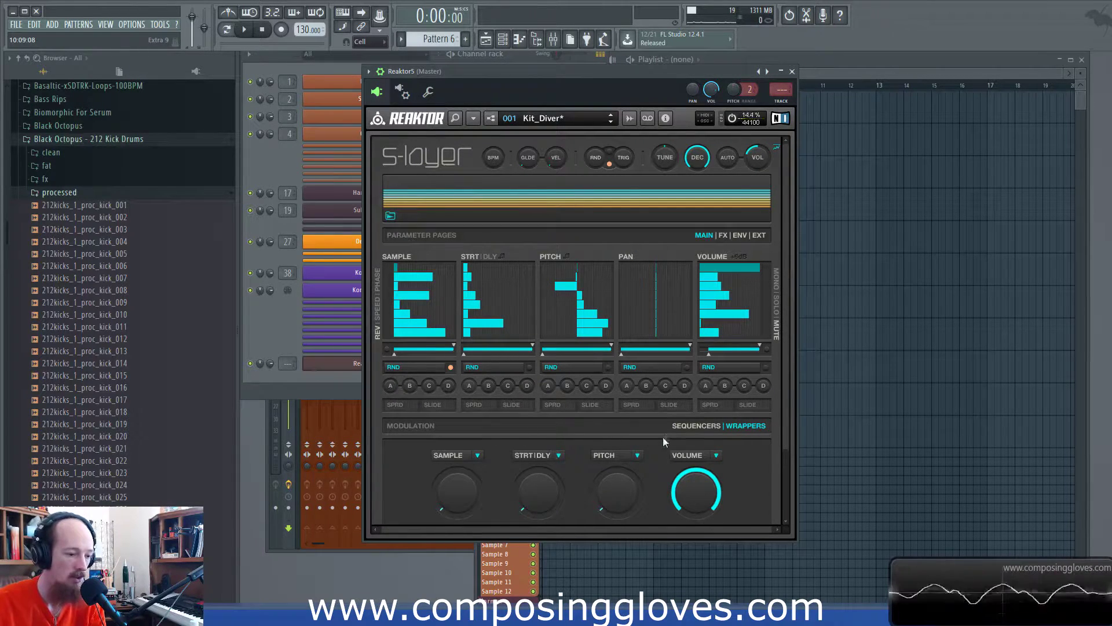
pyautogui.click(683, 426)
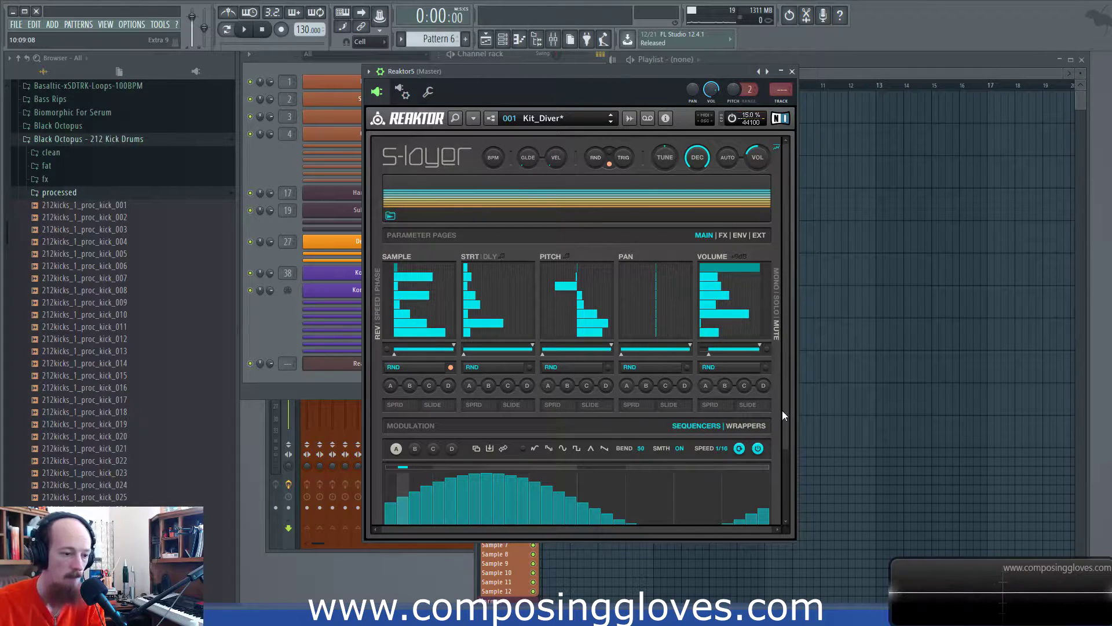
pyautogui.scroll(-3, 782, 409)
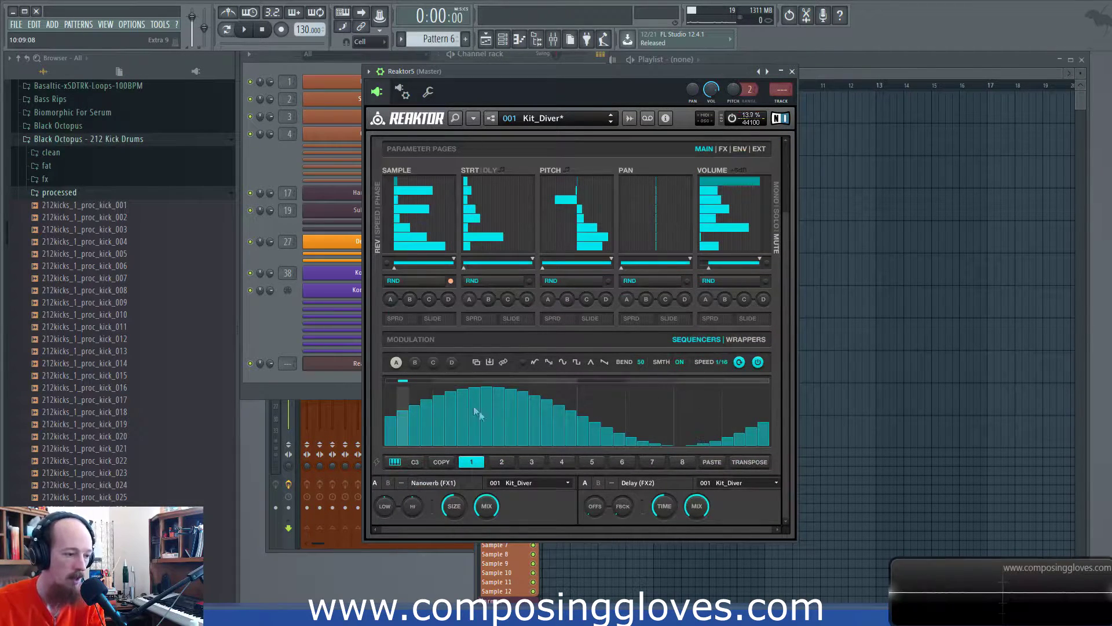
pyautogui.scroll(3, 788, 460)
pyautogui.scroll(-3, 790, 378)
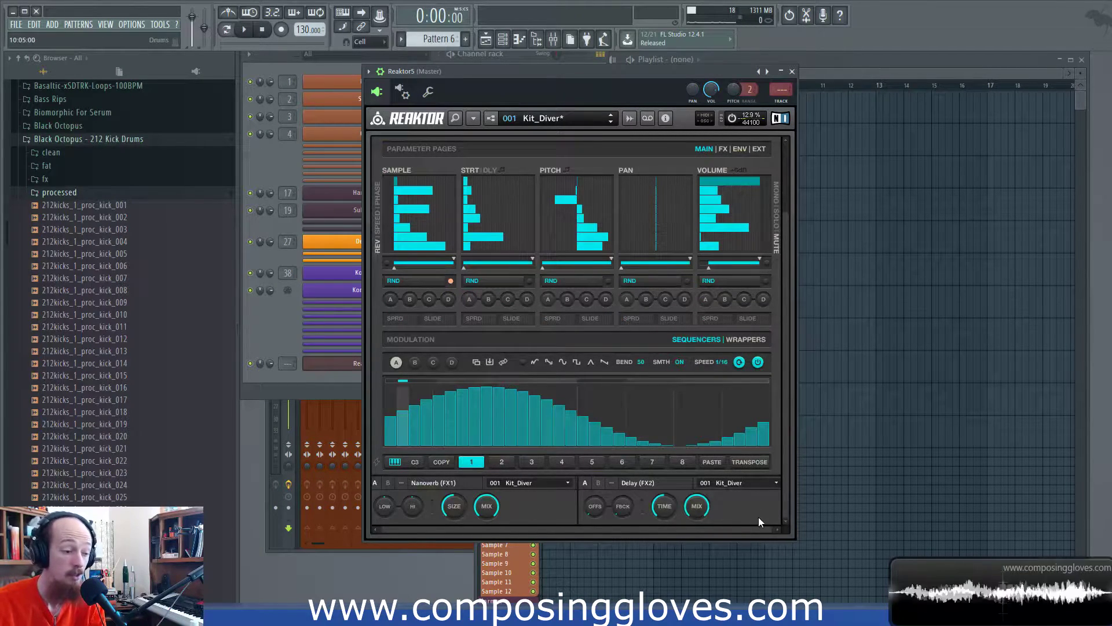
pyautogui.scroll(3, 795, 445)
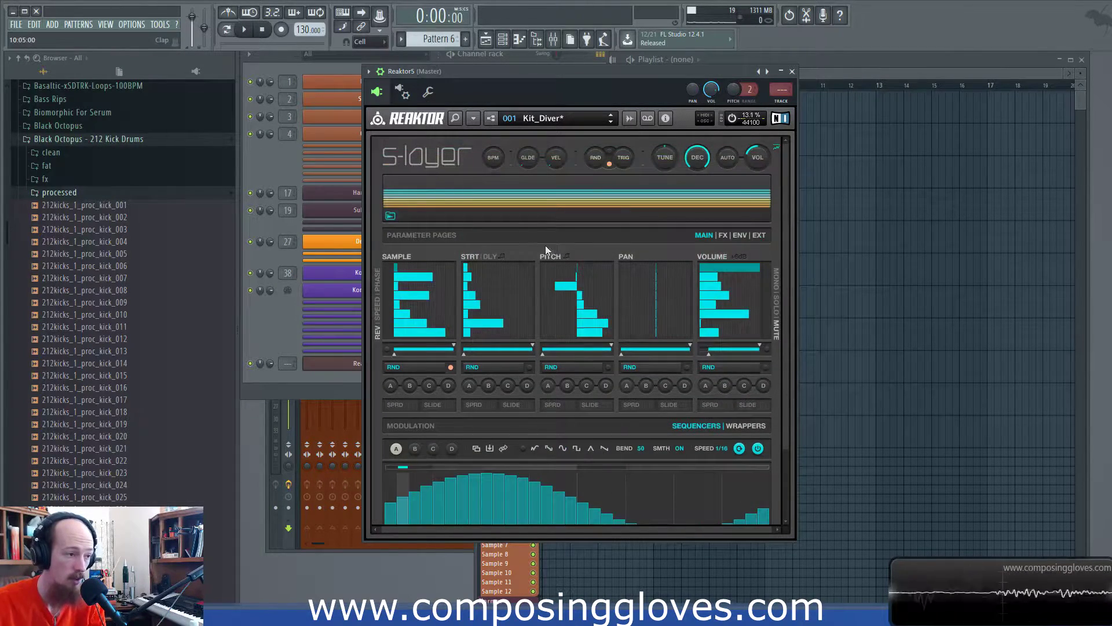
# - Inspect the Nanoverb (FX1) and Delay (FX2) modules together in S-Layer's structure, and return to the panel
pyautogui.click(487, 118)
pyautogui.click(448, 144)
pyautogui.moveTo(481, 206); pyautogui.dragTo(559, 267)
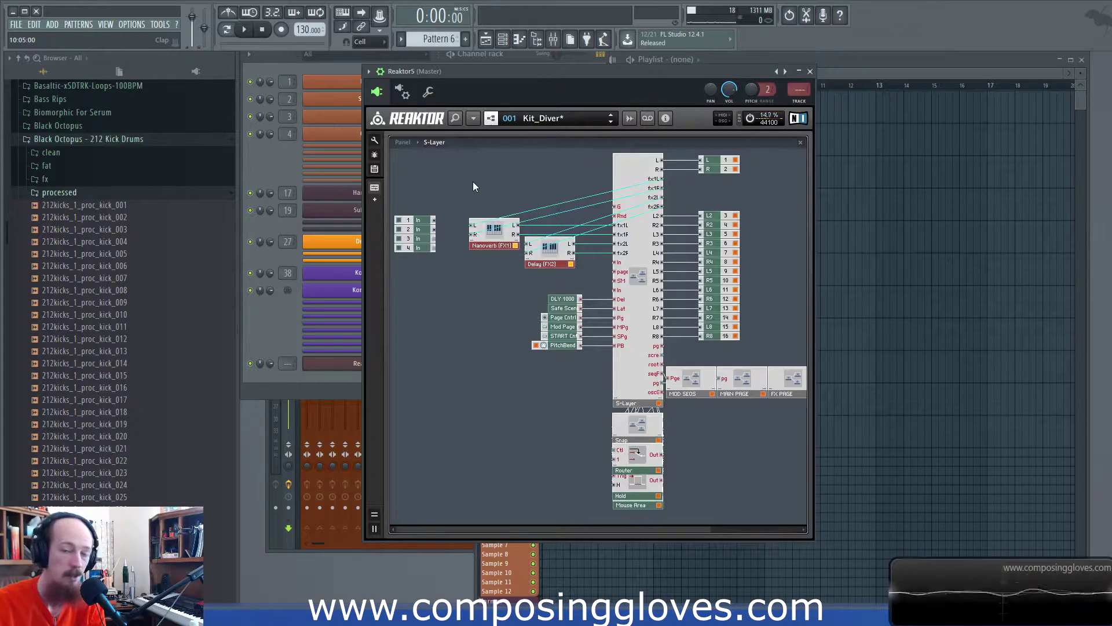
pyautogui.click(401, 143)
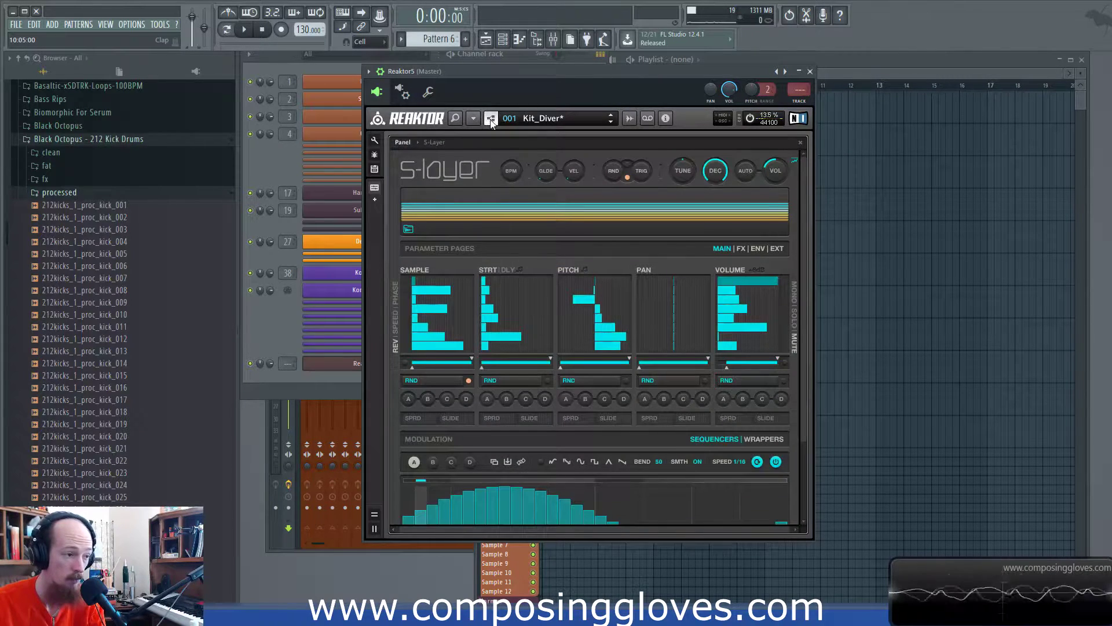
# - Review the Nanoverb and Delay controls and show the FX parameter page with grain, stretch and filter settings
pyautogui.moveTo(790, 305); pyautogui.dragTo(791, 400)
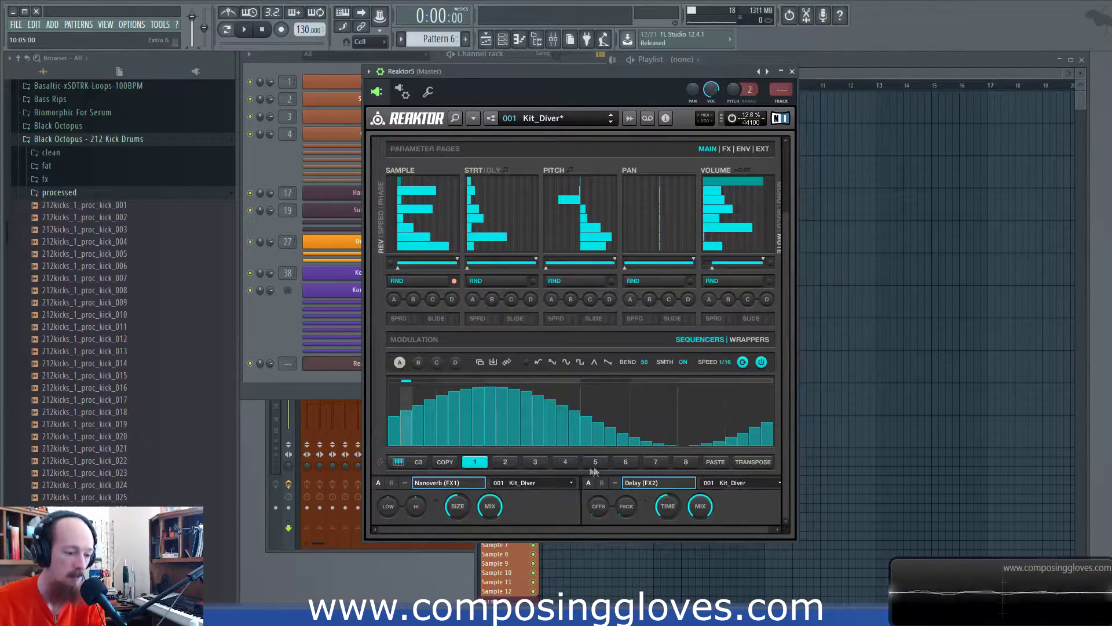
pyautogui.moveTo(788, 490); pyautogui.dragTo(787, 417)
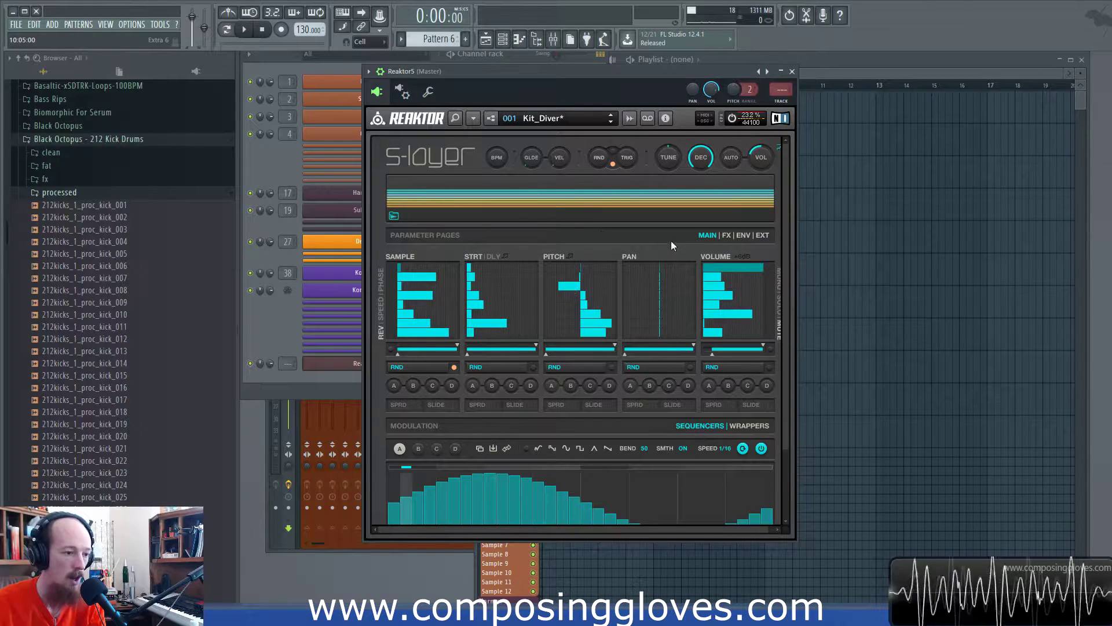
pyautogui.click(725, 236)
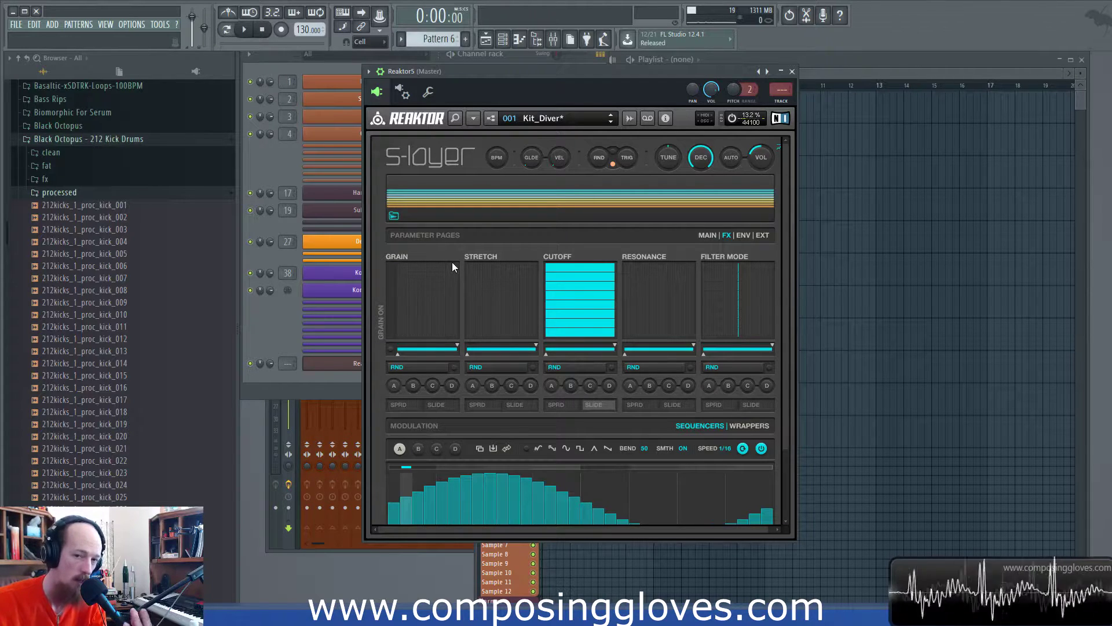
# - Open the Kick channel's Kick Basic sample in Edison and select the waveform section from 0:018 to 0:134
pyautogui.click(246, 314)
pyautogui.click(366, 82)
pyautogui.moveTo(509, 181); pyautogui.dragTo(623, 186)
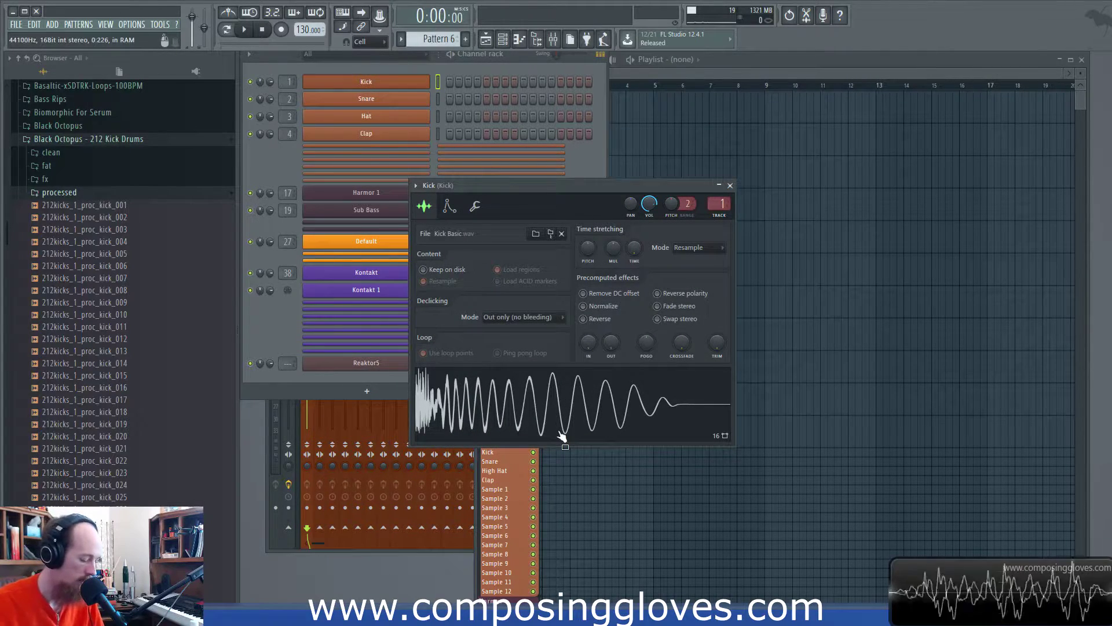
pyautogui.click(563, 436)
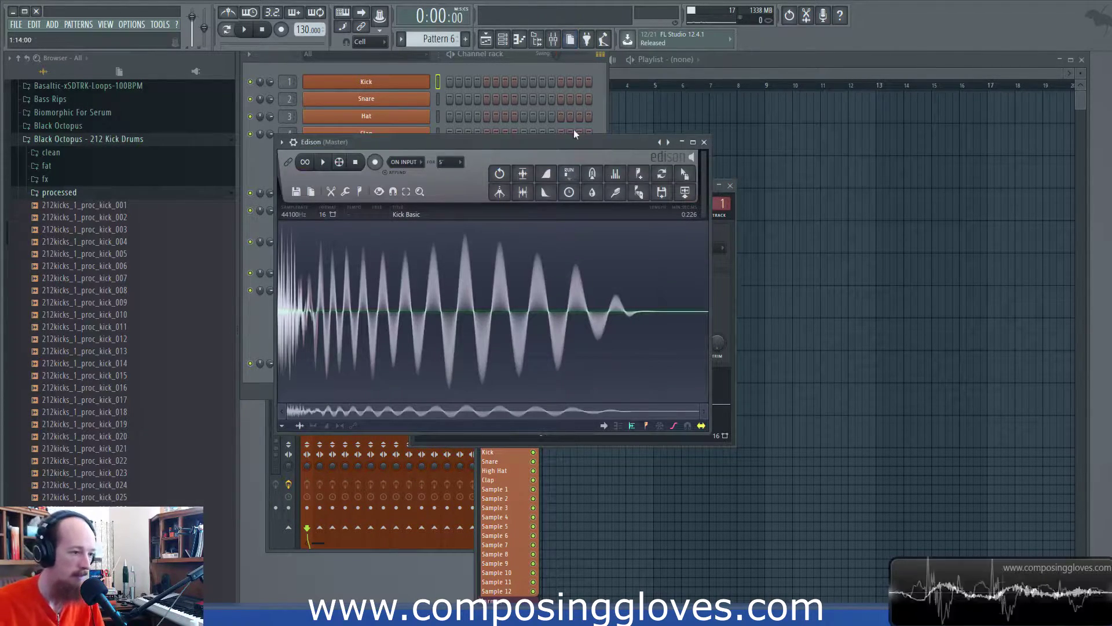
pyautogui.moveTo(574, 141); pyautogui.dragTo(574, 106)
pyautogui.moveTo(533, 259); pyautogui.dragTo(313, 259)
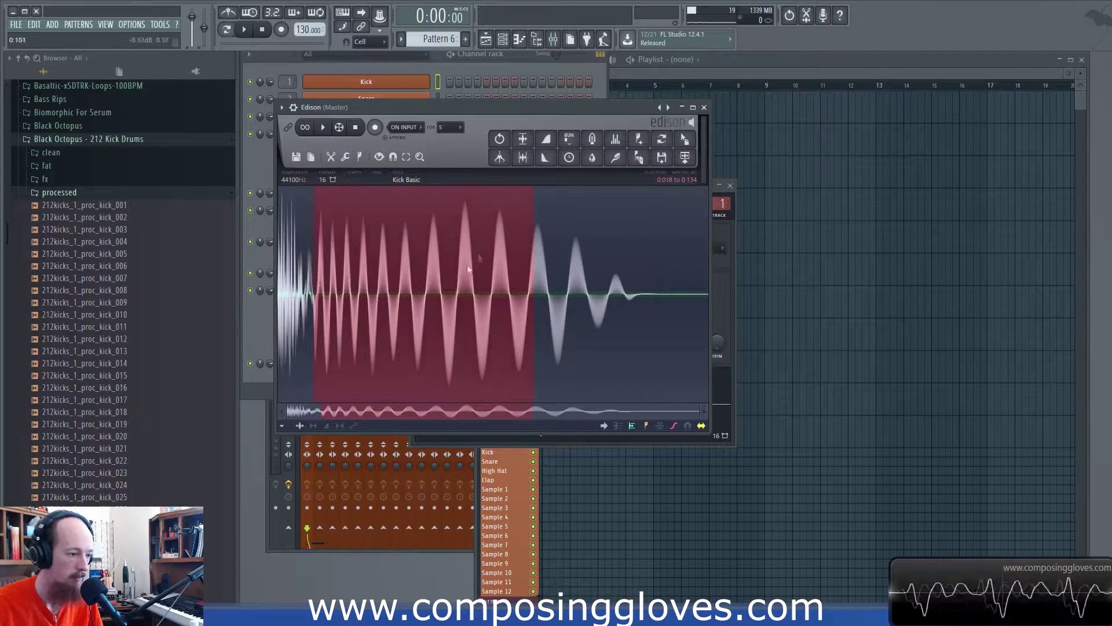
# - Examine the individual sample points of the kick waveform up close, close Edison and reopen the Reaktor5 instrument
pyautogui.scroll(10, 473, 298)
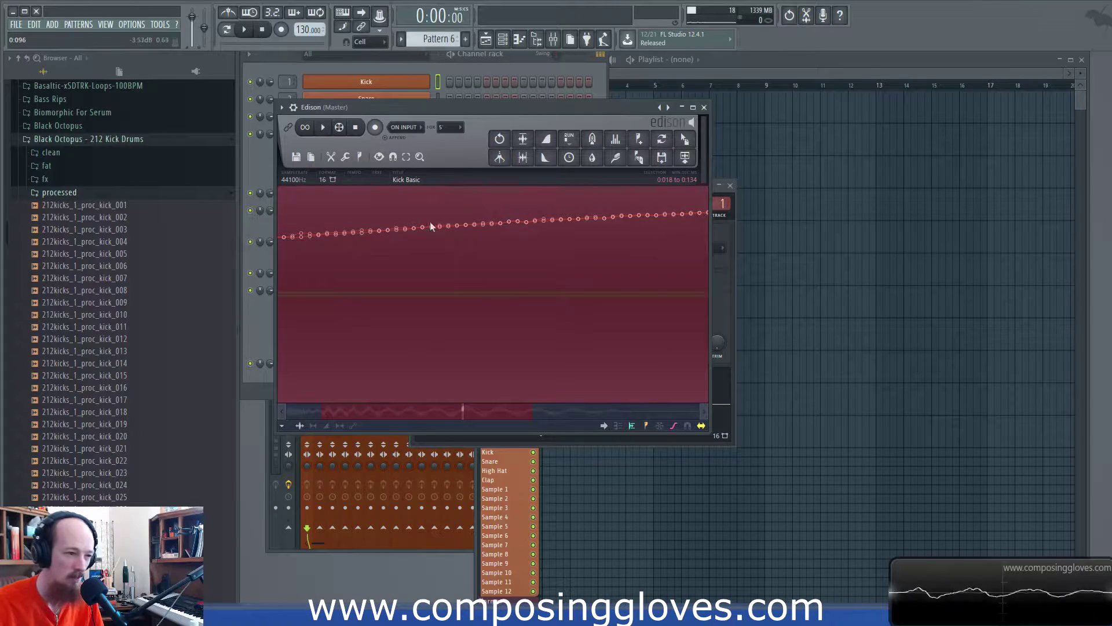
pyautogui.scroll(-10, 592, 227)
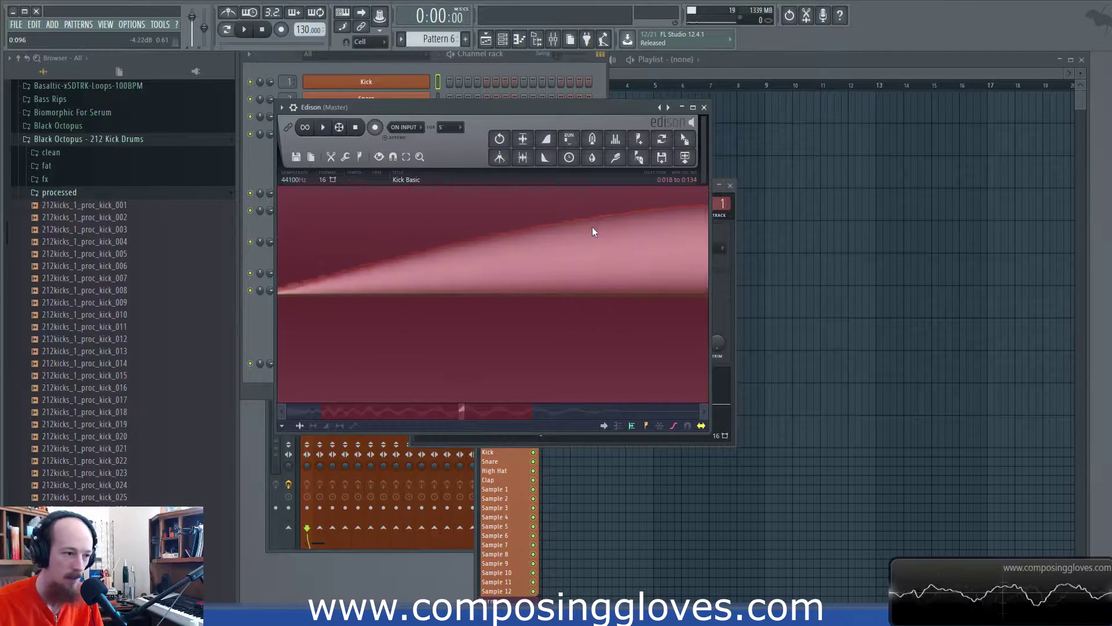
pyautogui.click(704, 107)
pyautogui.click(279, 311)
pyautogui.click(366, 363)
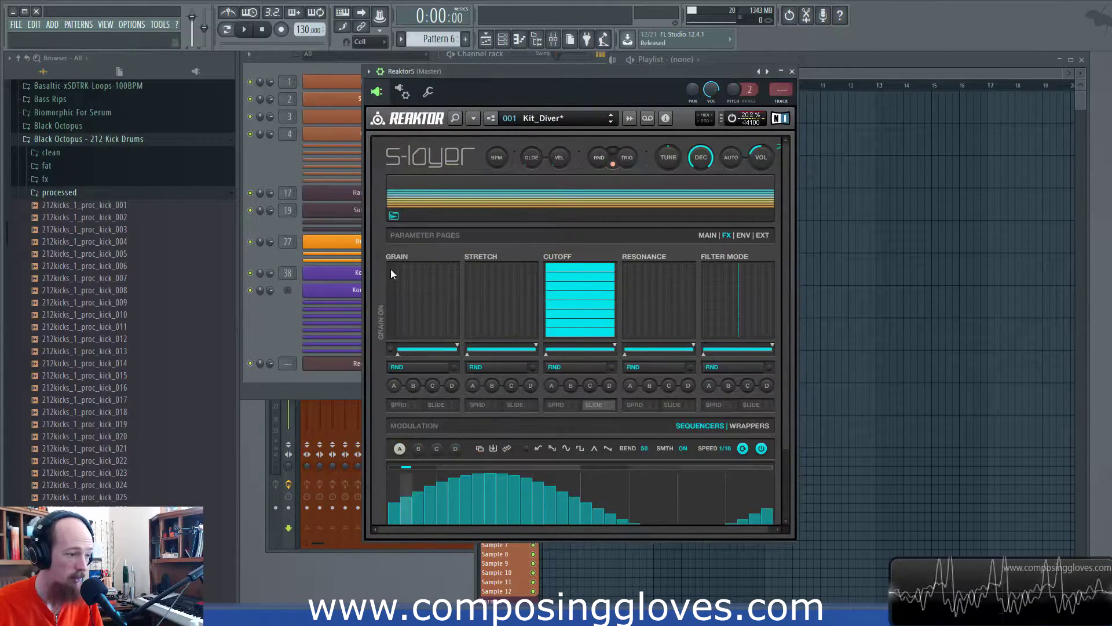
# - Turn grain on for the first layer, raise its stretch most of the way and toggle Reaktor's info hints
pyautogui.moveTo(389, 268); pyautogui.dragTo(391, 327)
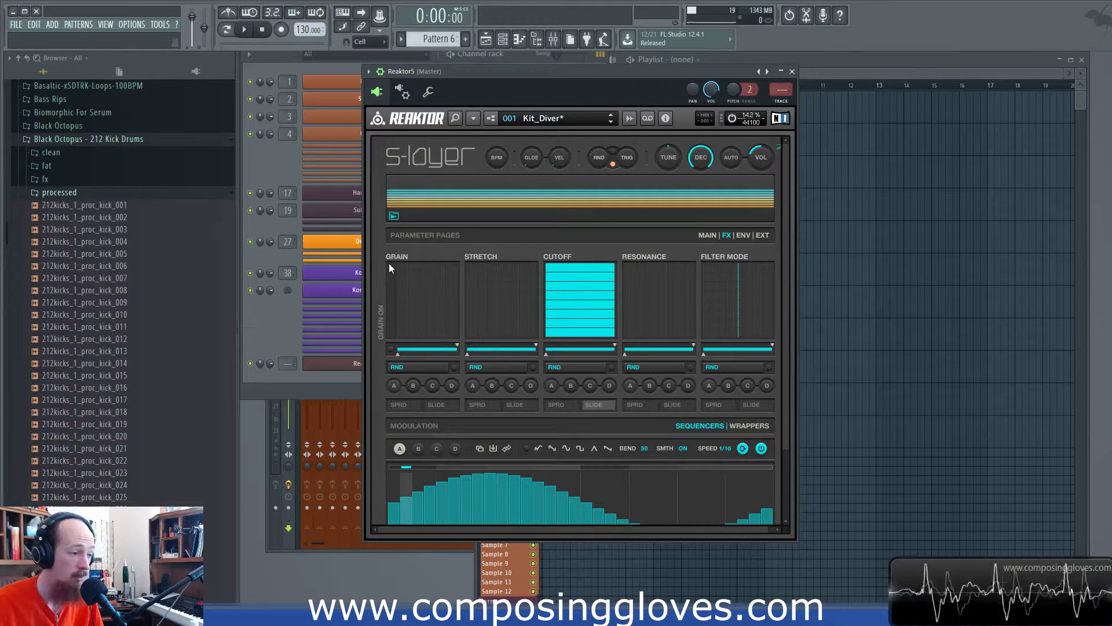
pyautogui.moveTo(448, 270); pyautogui.dragTo(450, 270)
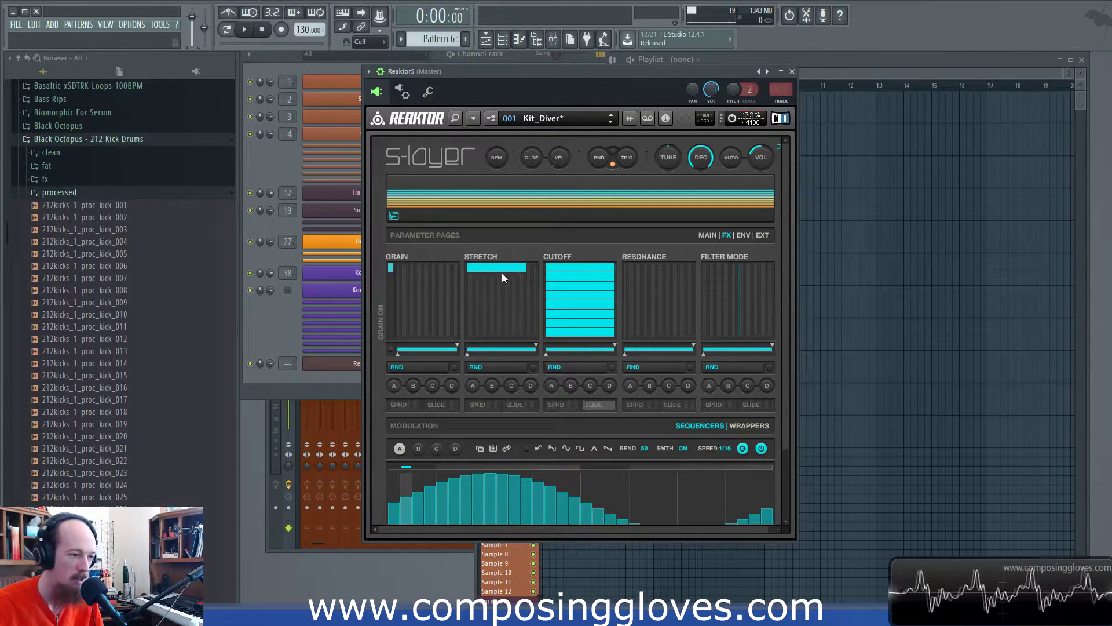
pyautogui.click(667, 119)
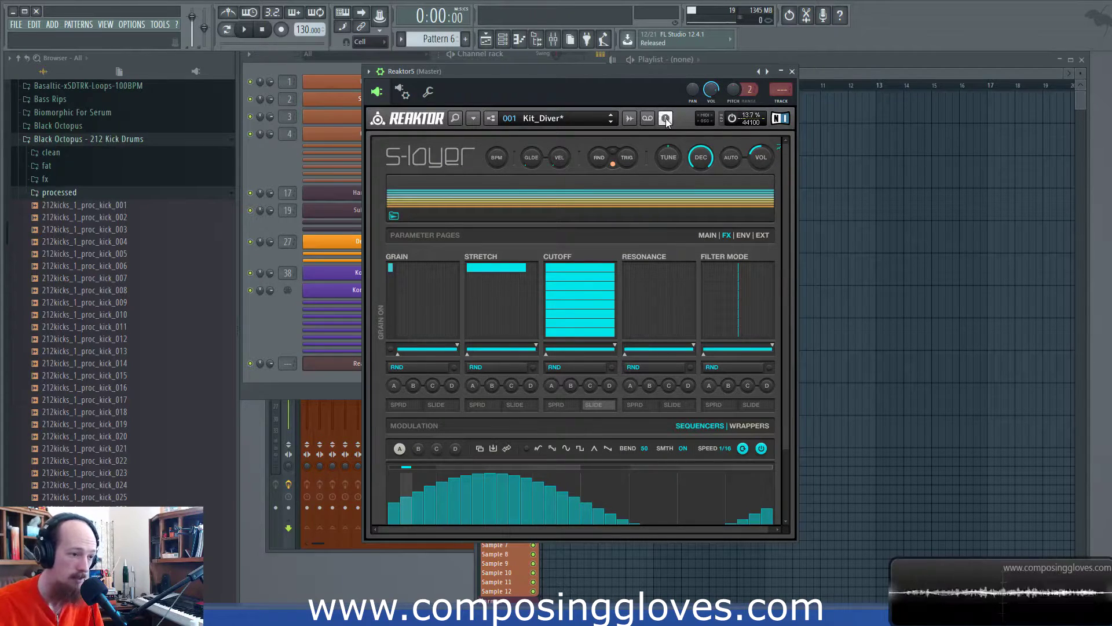
pyautogui.moveTo(517, 277)
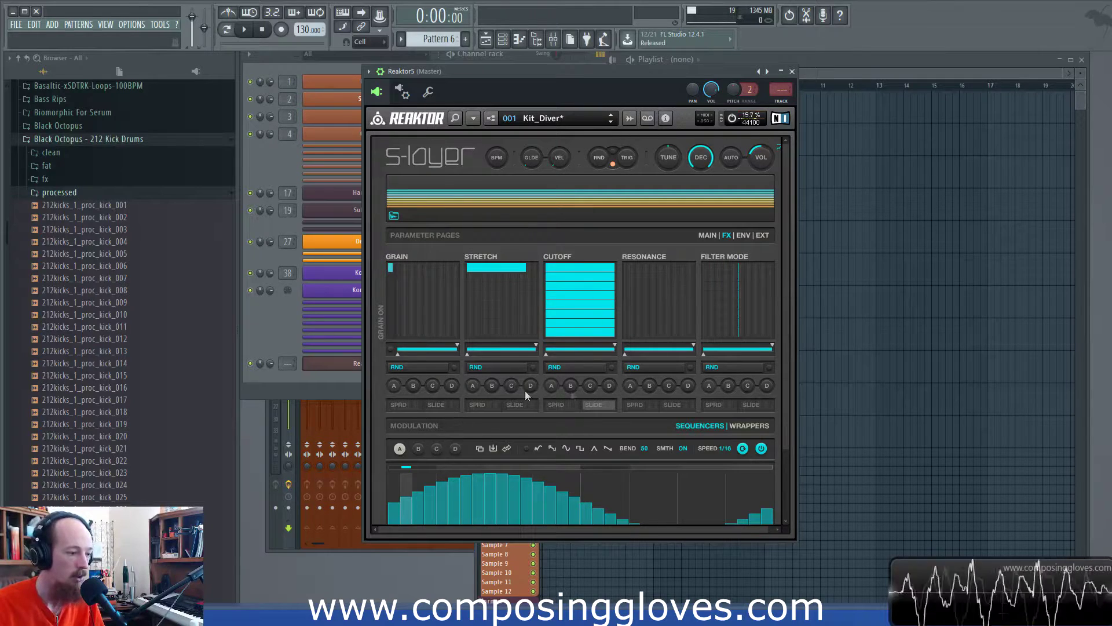
# - Solo the first layer on the MAIN parameter page and return to the FX page
pyautogui.click(708, 235)
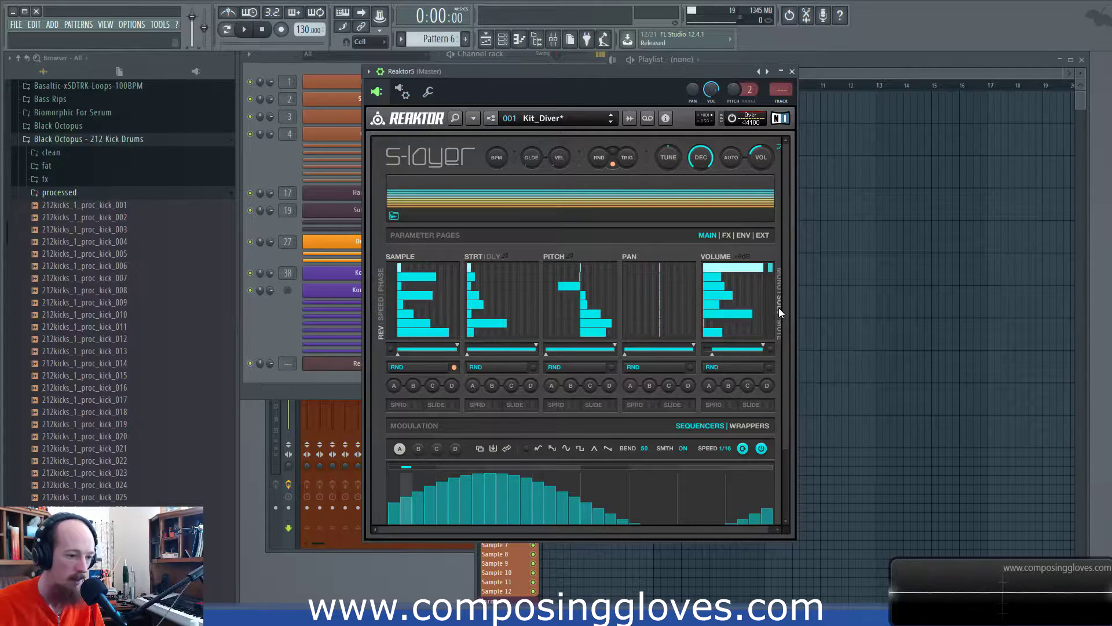
pyautogui.moveTo(741, 529); pyautogui.dragTo(743, 530)
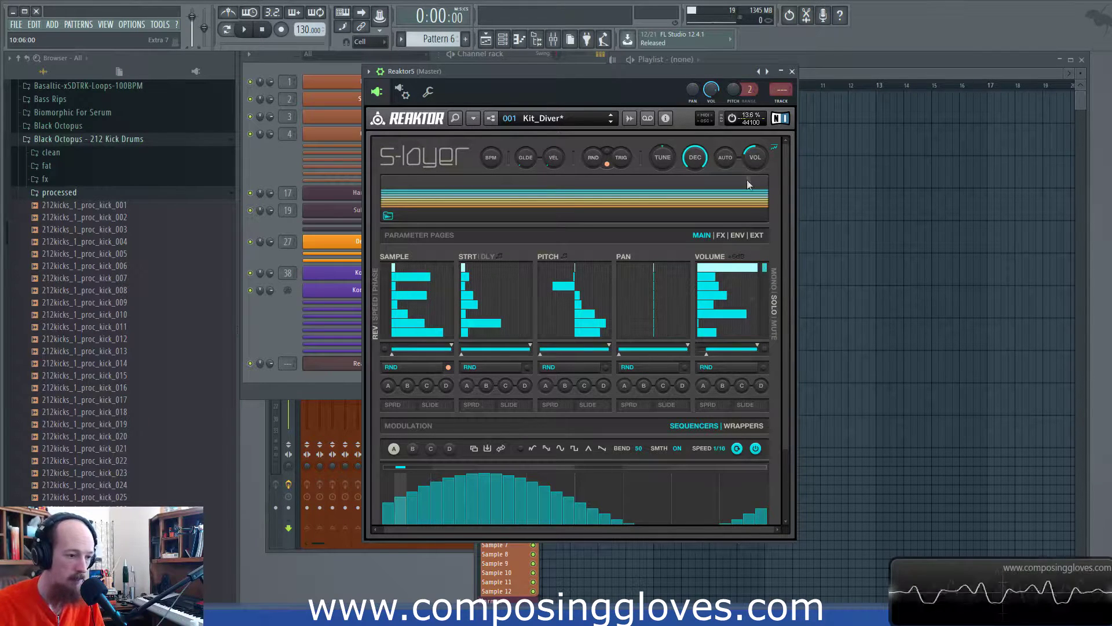
pyautogui.click(720, 235)
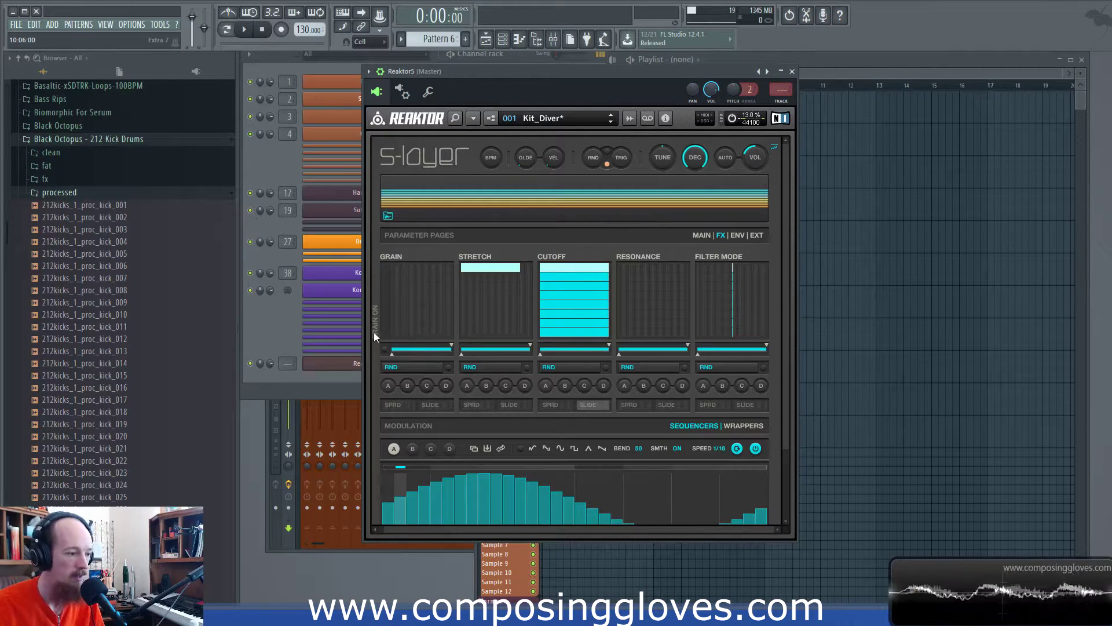
# - Enable grain for the first layer, setting its grain amount to about a third and its stretch to maximum
pyautogui.click(386, 268)
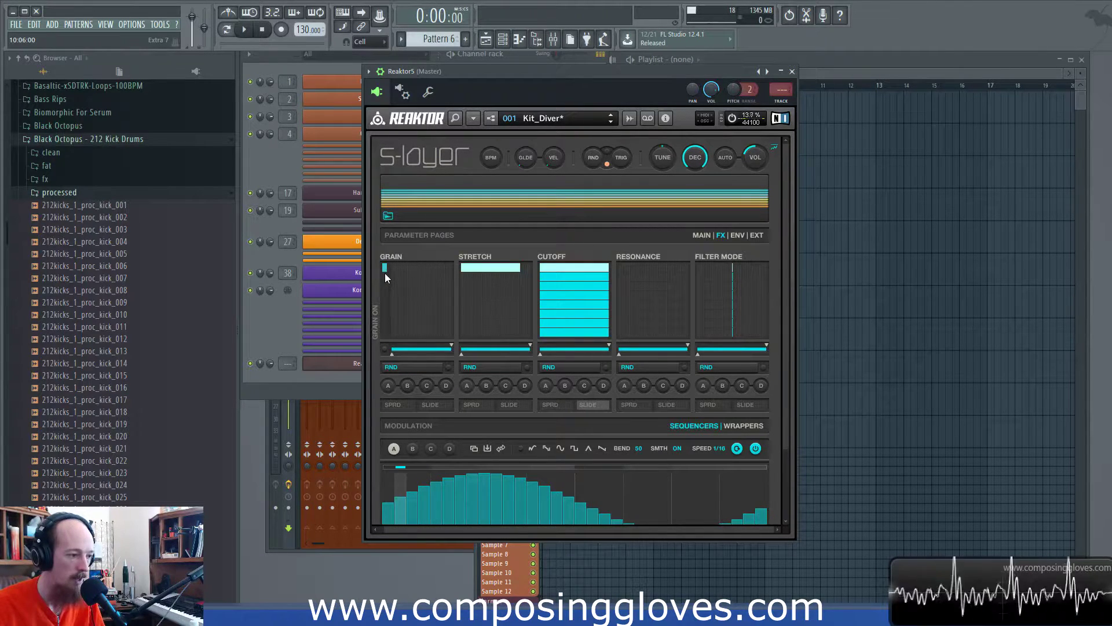
pyautogui.moveTo(393, 270); pyautogui.dragTo(460, 268)
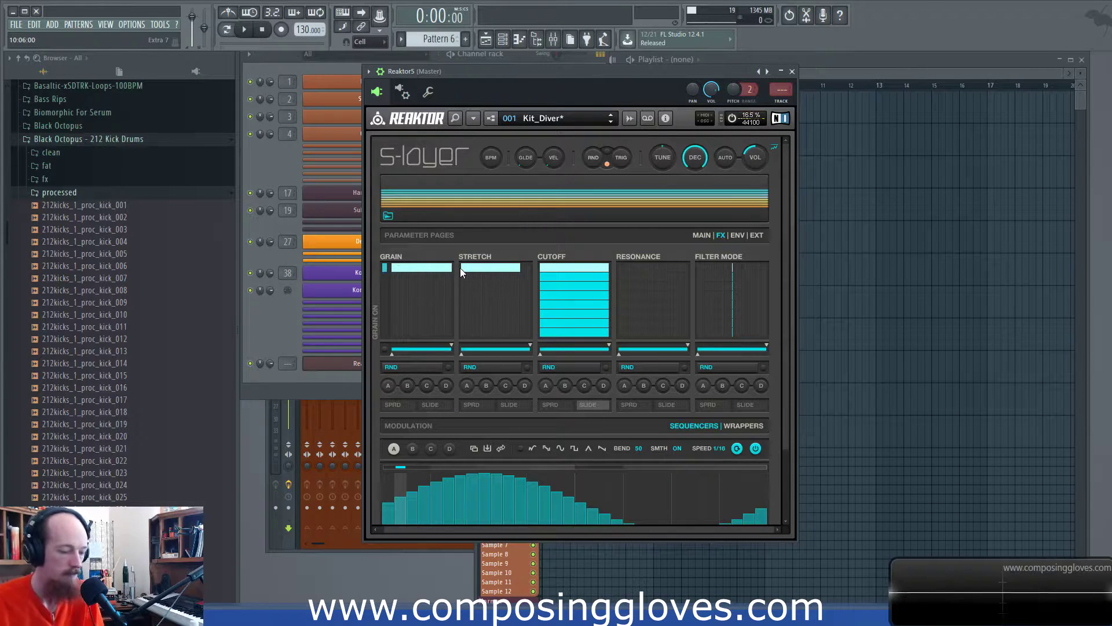
pyautogui.moveTo(519, 269)
pyautogui.mouseDown()
pyautogui.moveTo(456, 266)
pyautogui.moveTo(540, 266)
pyautogui.moveTo(411, 268)
pyautogui.moveTo(530, 270)
pyautogui.mouseUp()
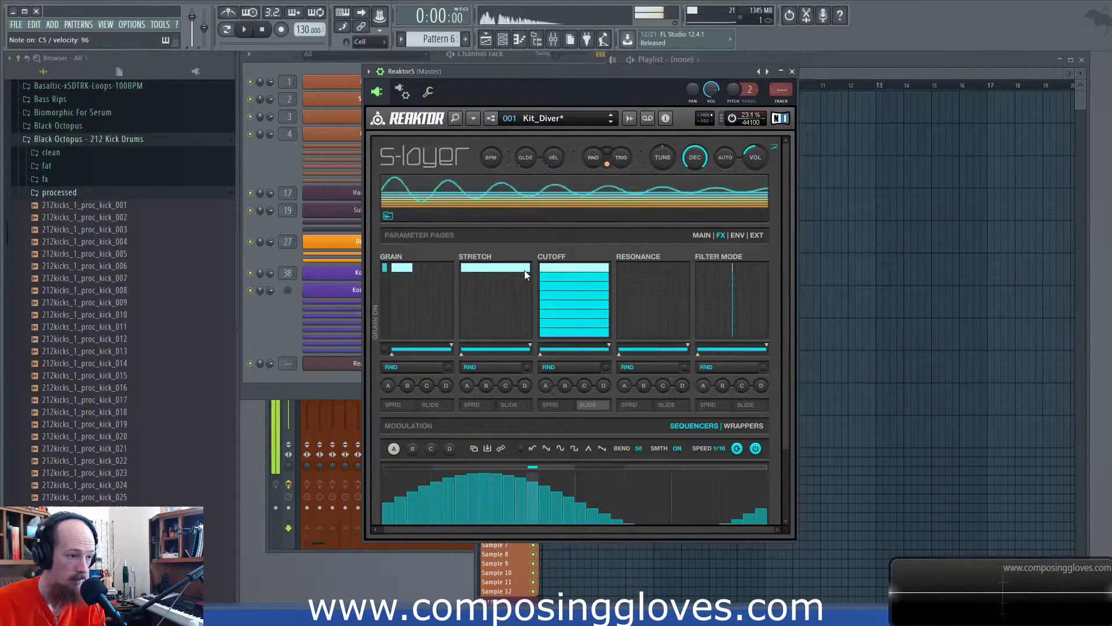
pyautogui.moveTo(788, 422); pyautogui.dragTo(778, 392)
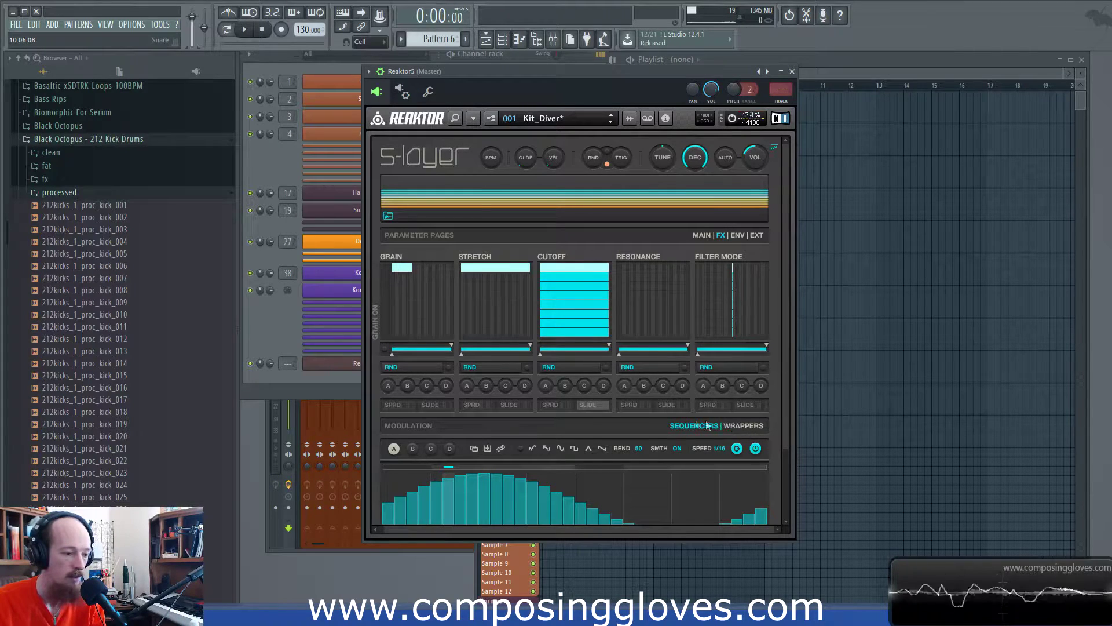
# - Switch the MAIN page's layer toggles from SOLO to MUTE and review the scene and transpose controls
pyautogui.click(701, 235)
pyautogui.click(772, 328)
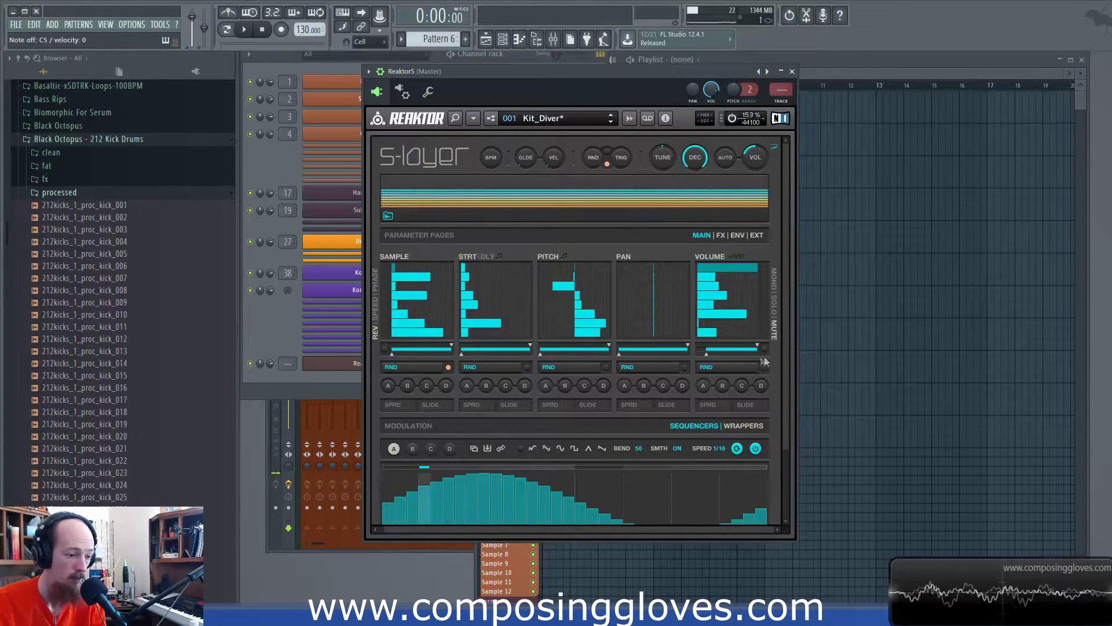
pyautogui.scroll(-3, 735, 456)
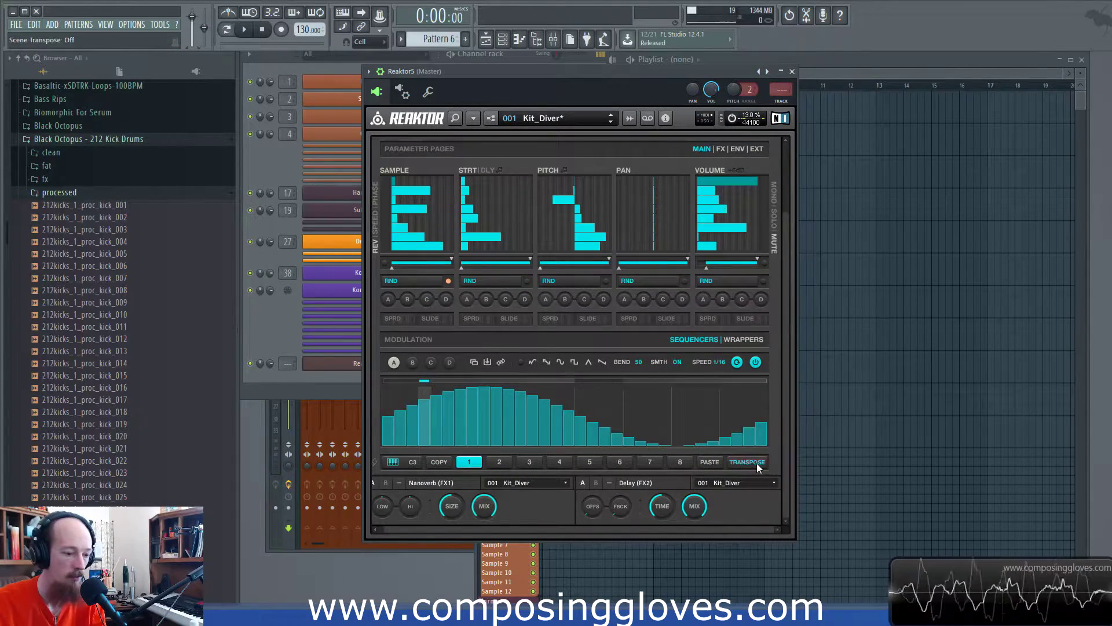
pyautogui.scroll(3, 790, 478)
# - Review the ENV parameter page and sweep the first layer's filter mode on the FX page, ending near centre
pyautogui.click(736, 235)
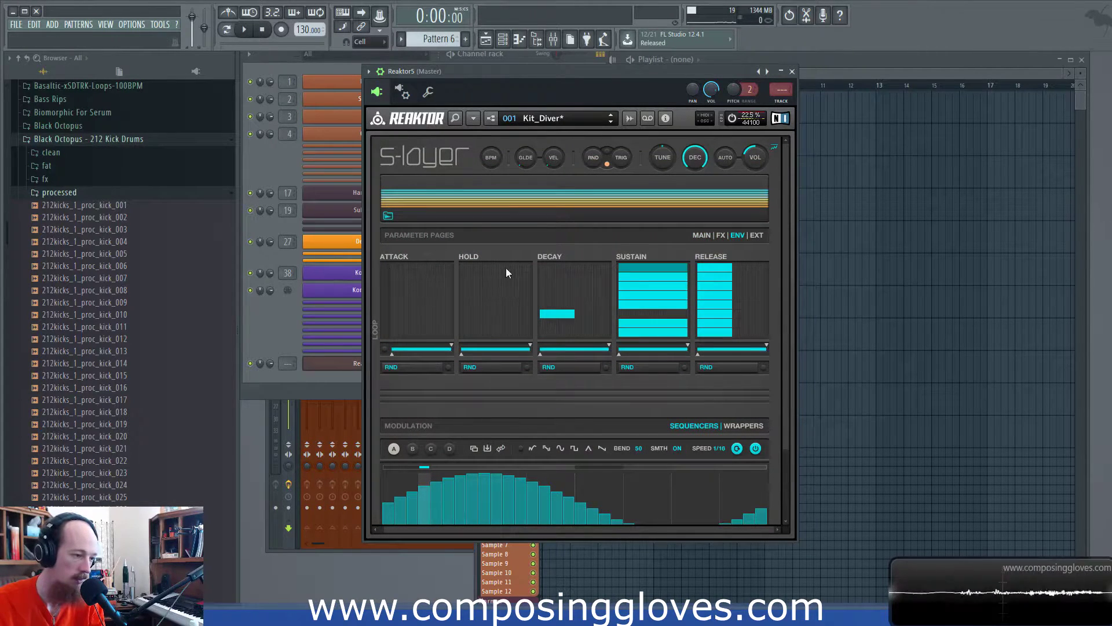
pyautogui.click(719, 238)
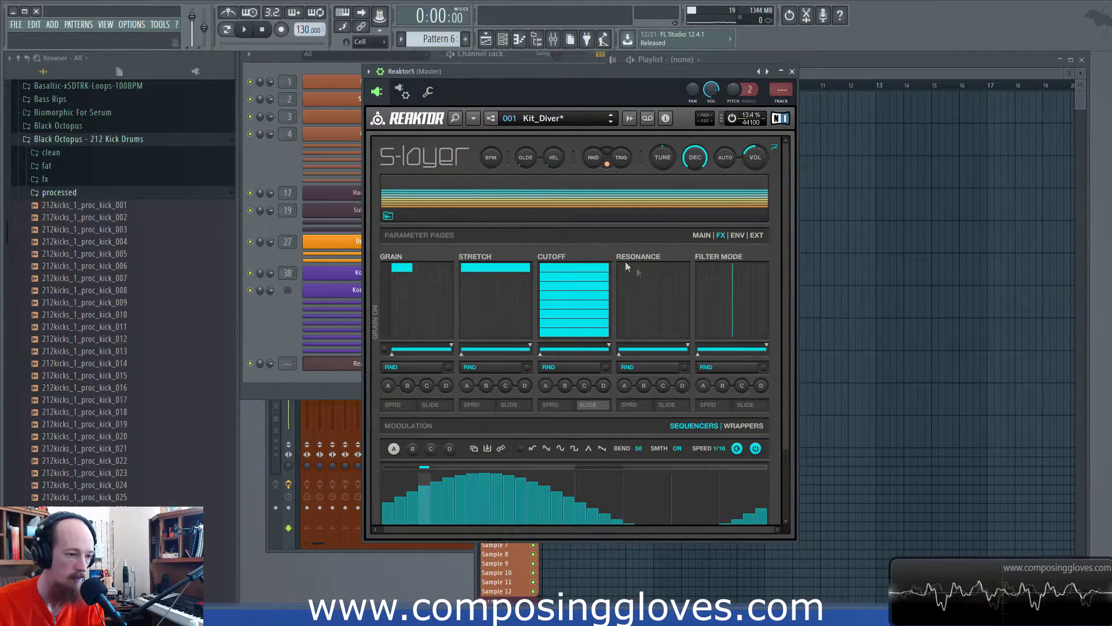
pyautogui.moveTo(764, 270); pyautogui.dragTo(702, 268)
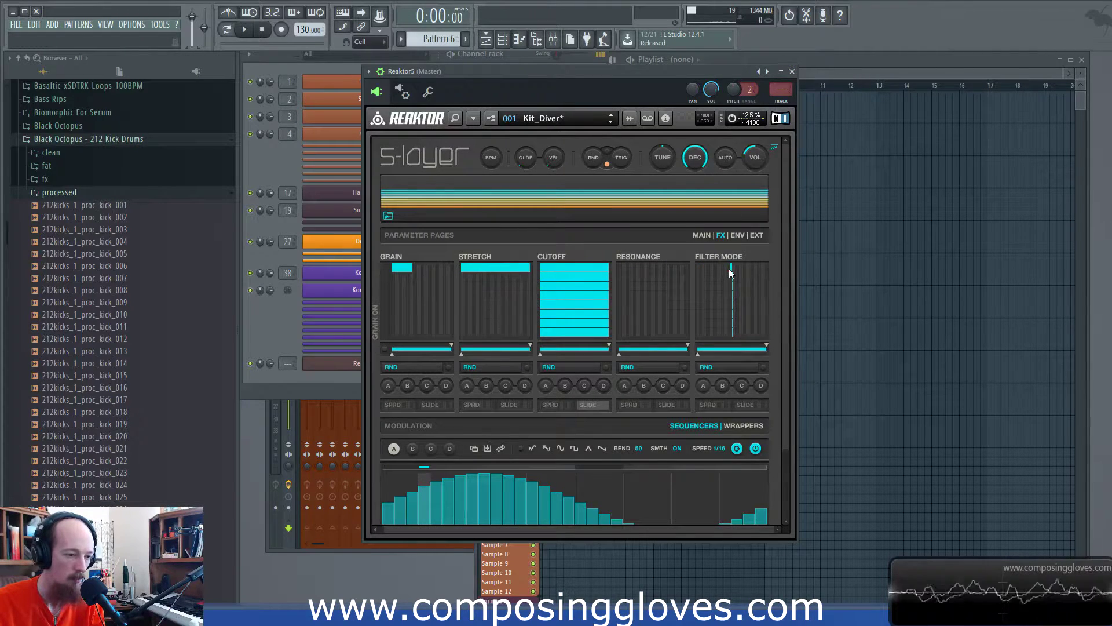
# - Review the EXT page's external modulation matrix and sends, trying insert mode on INS./SEND 01 before restoring send mode
pyautogui.click(755, 235)
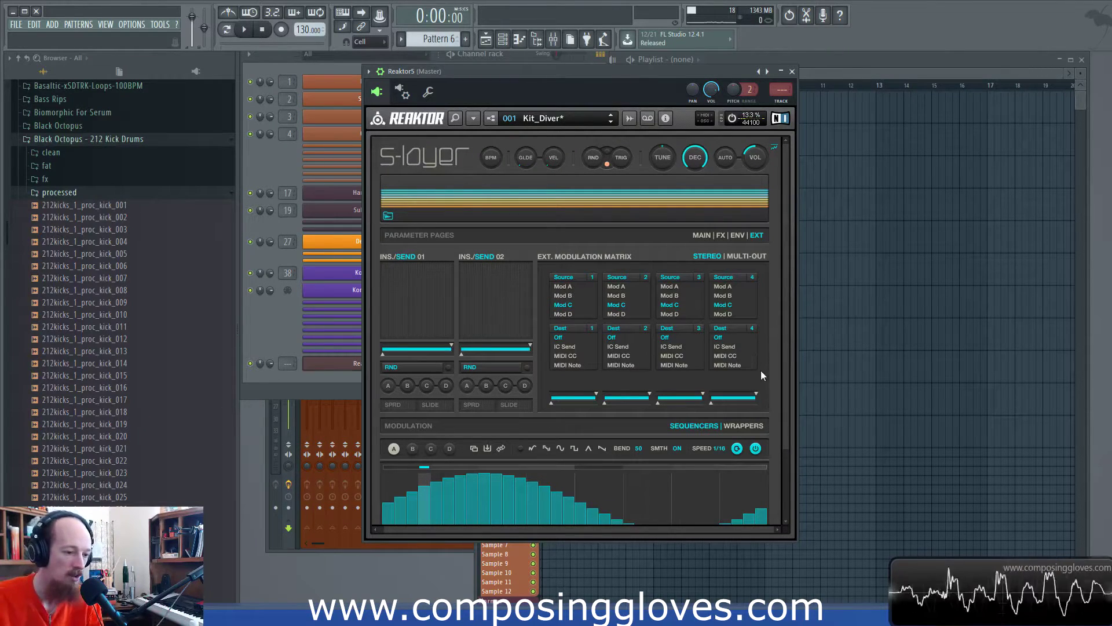
pyautogui.moveTo(787, 433); pyautogui.dragTo(793, 521)
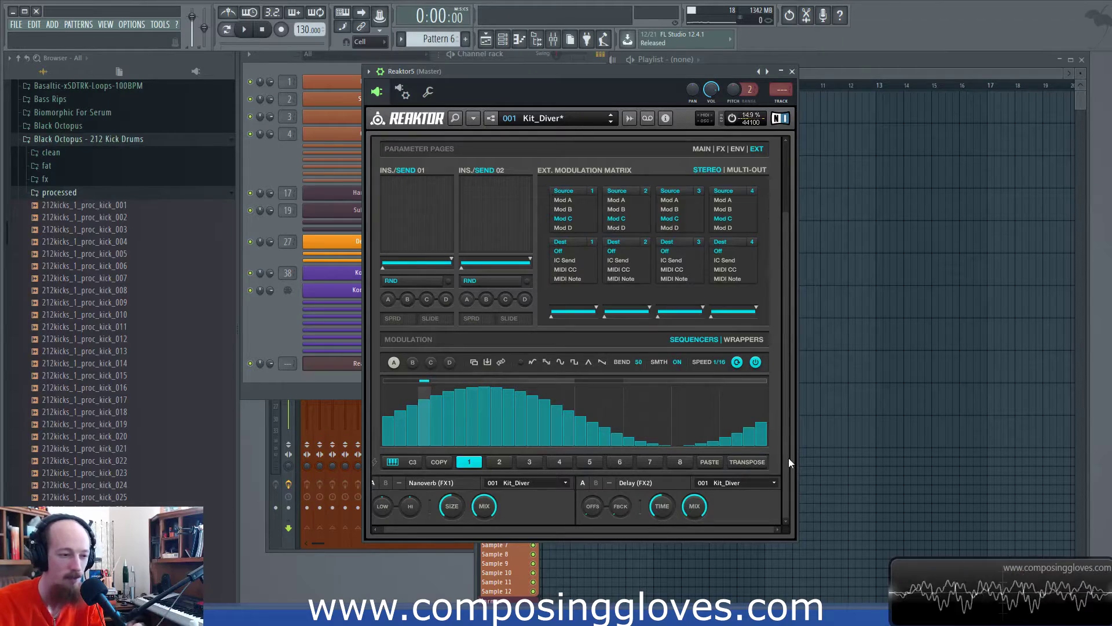
pyautogui.moveTo(788, 457); pyautogui.dragTo(784, 399)
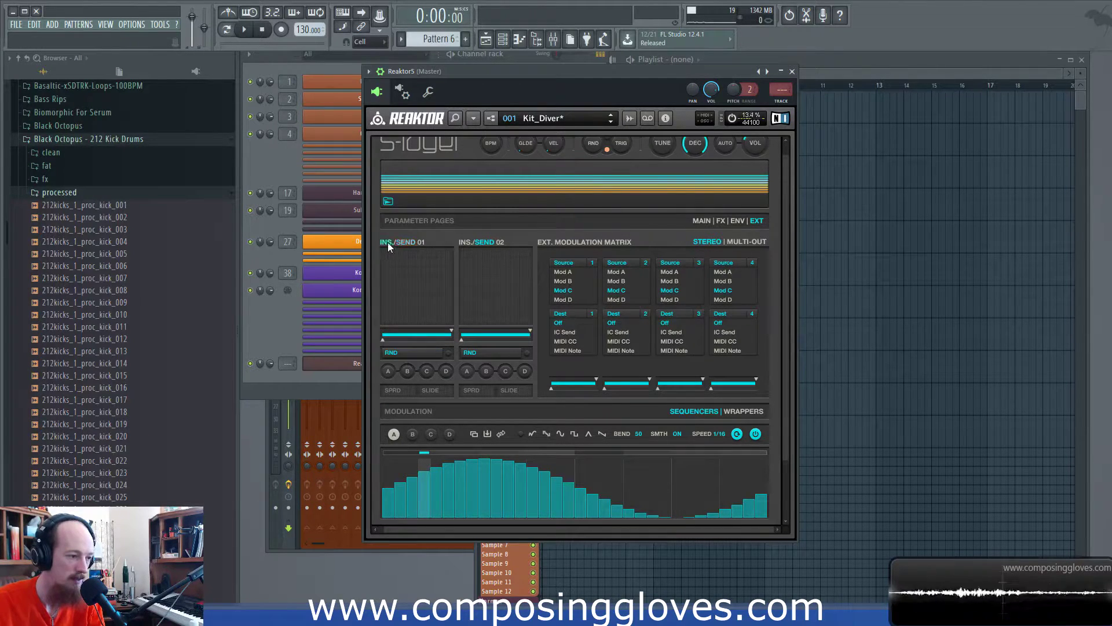
pyautogui.moveTo(416, 257)
pyautogui.mouseDown()
pyautogui.moveTo(422, 319)
pyautogui.moveTo(378, 279)
pyautogui.moveTo(383, 257)
pyautogui.mouseUp()
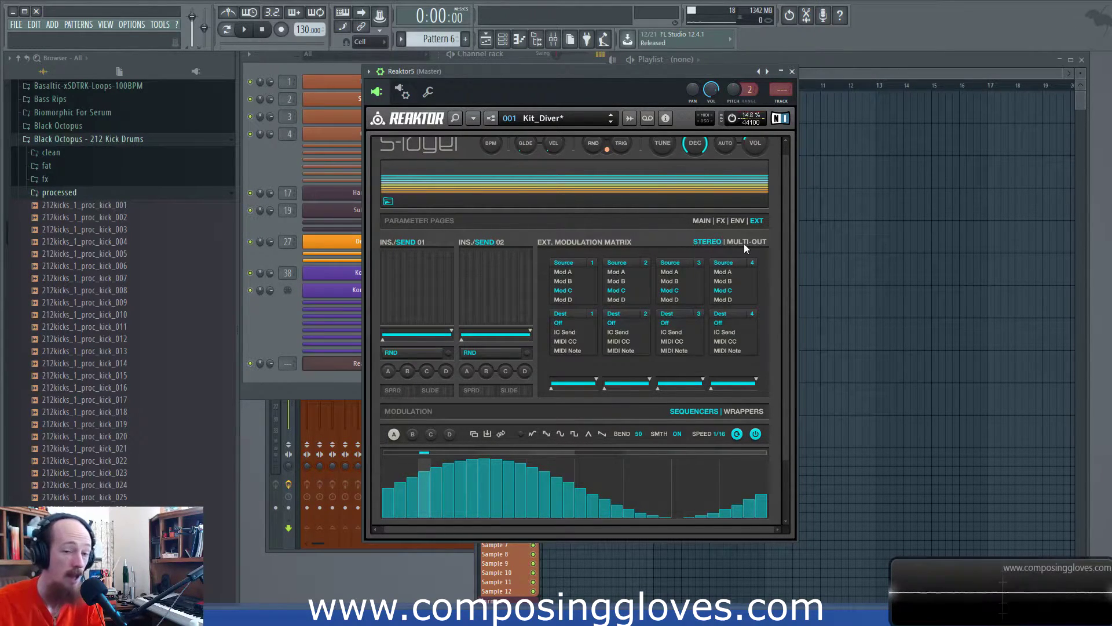
# - Route the Reaktor5 channel to mixer track 54 and bring its plugin window back to the front
pyautogui.moveTo(672, 68); pyautogui.dragTo(690, 71)
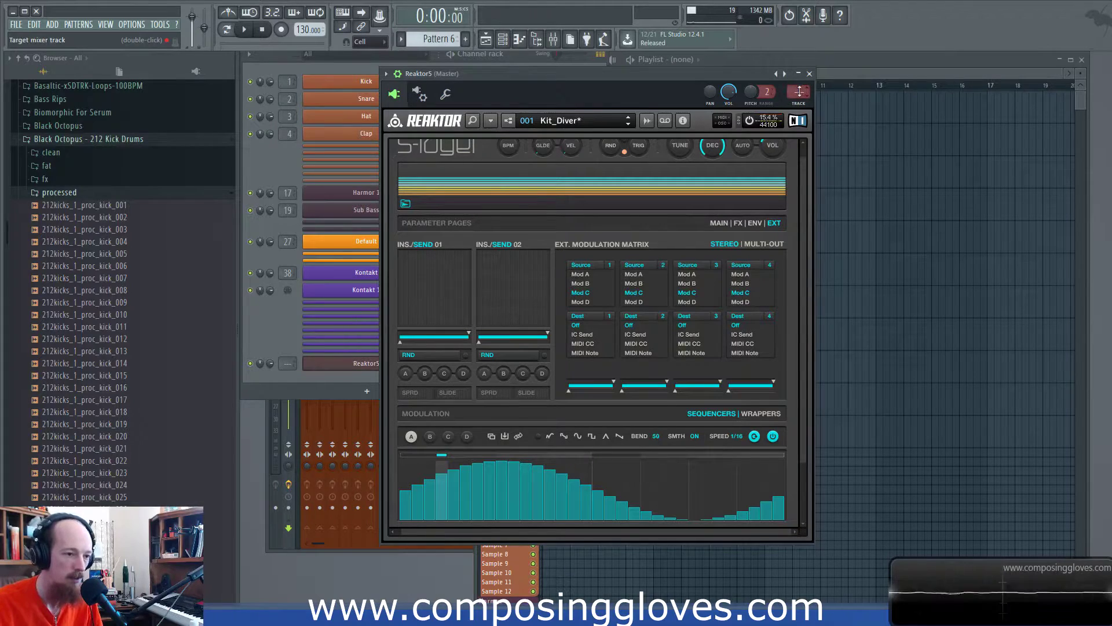
pyautogui.moveTo(730, 74); pyautogui.dragTo(726, 74)
pyautogui.hotkey('ctrl', 'l')
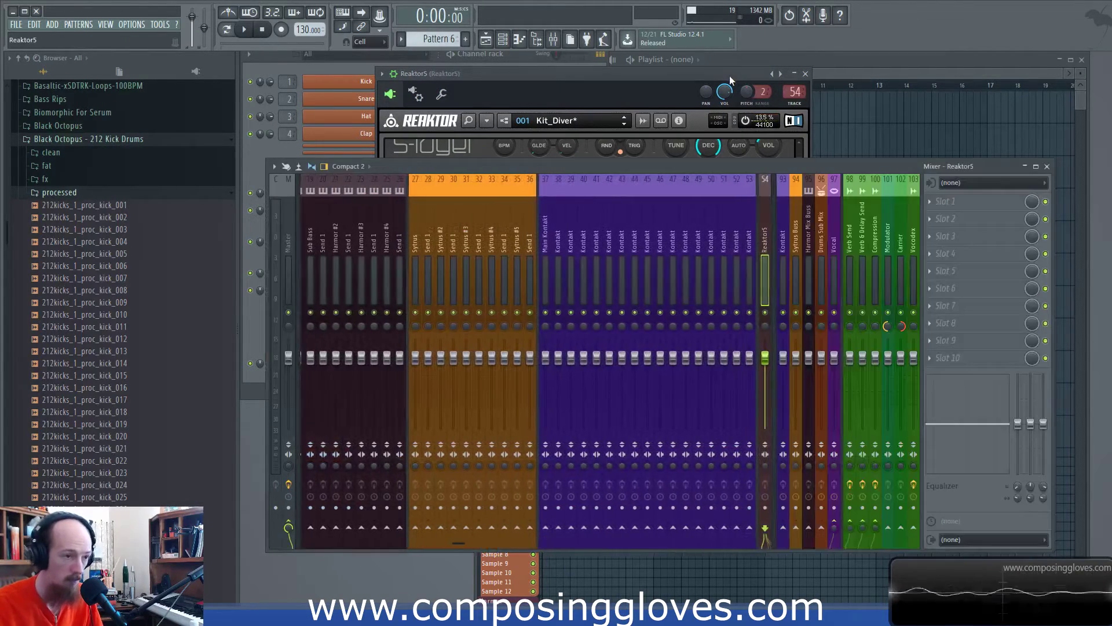
pyautogui.click(717, 75)
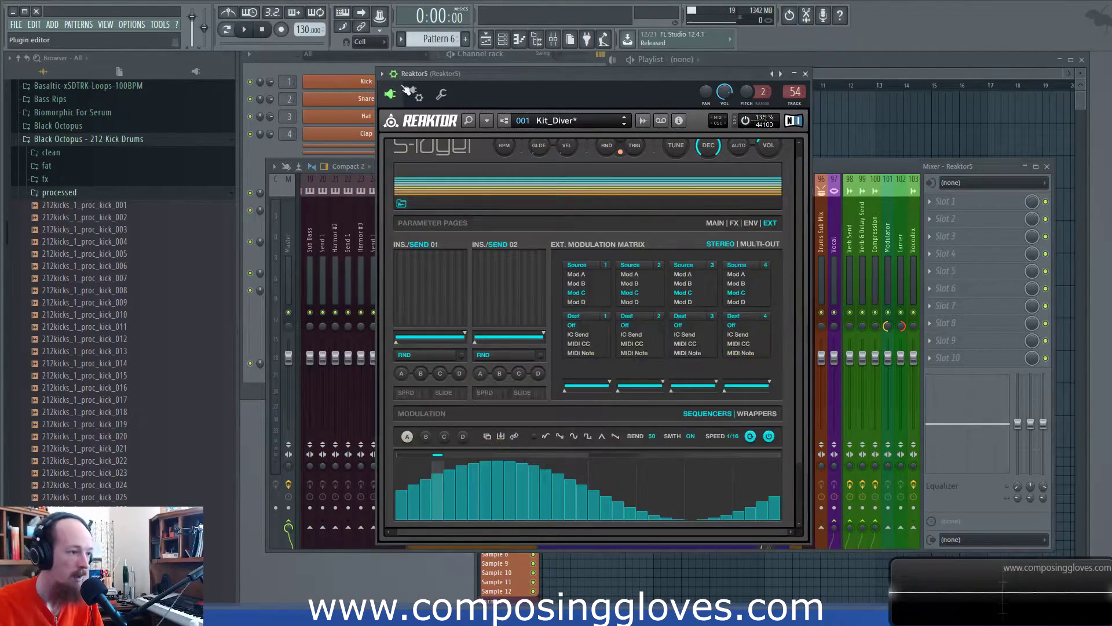
# - Auto map Reaktor5's outputs to separate mixer tracks in the wrapper's Processing settings
pyautogui.click(440, 95)
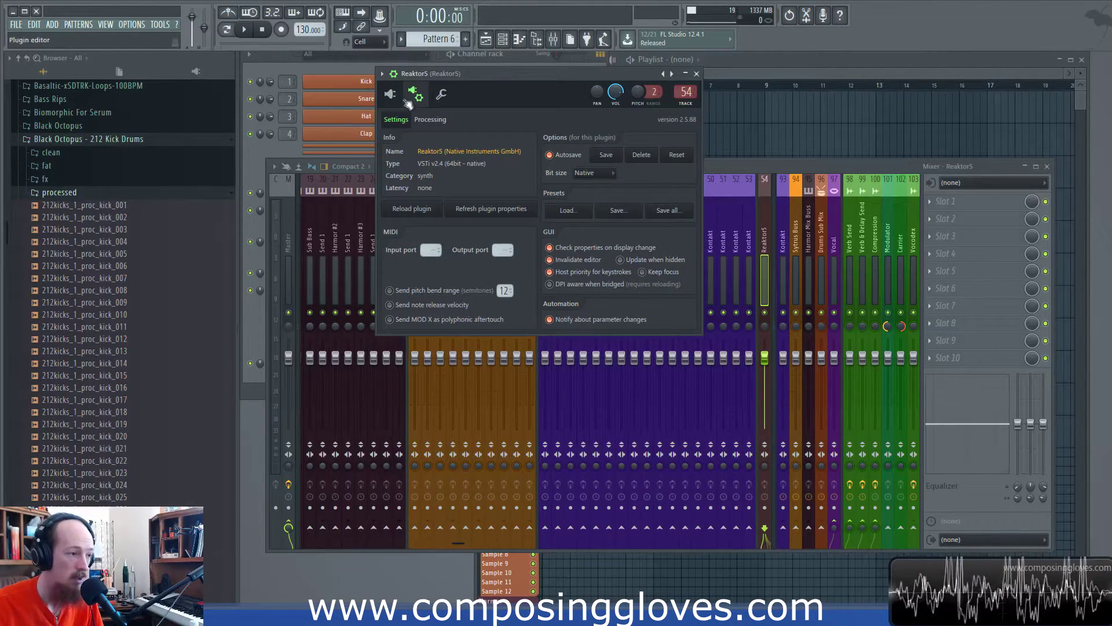
pyautogui.moveTo(478, 72); pyautogui.dragTo(498, 88)
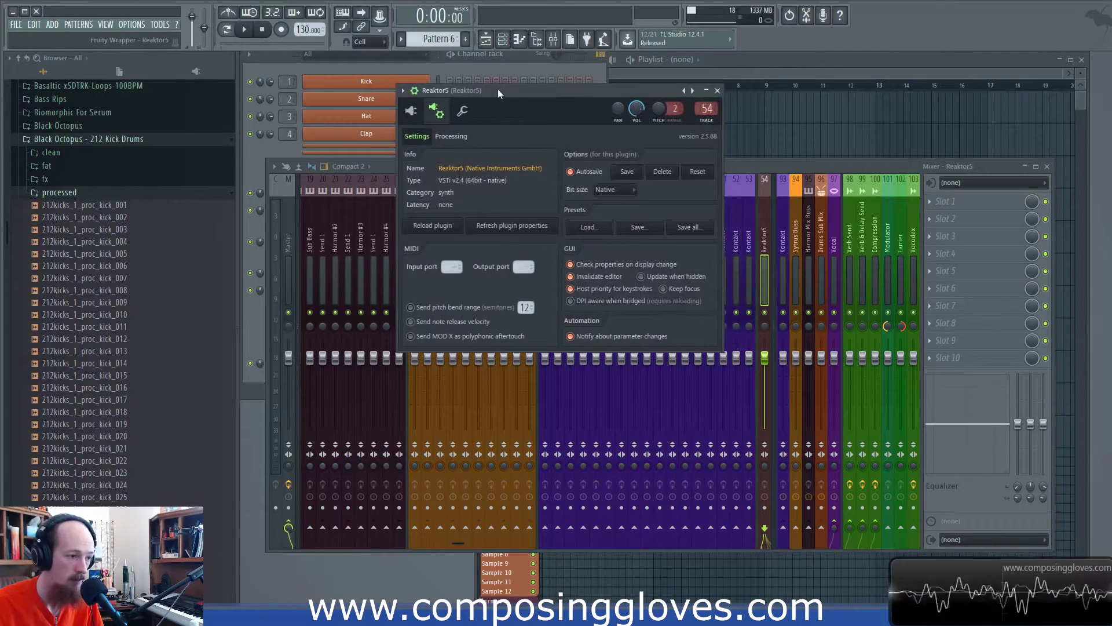
pyautogui.click(462, 112)
pyautogui.click(457, 115)
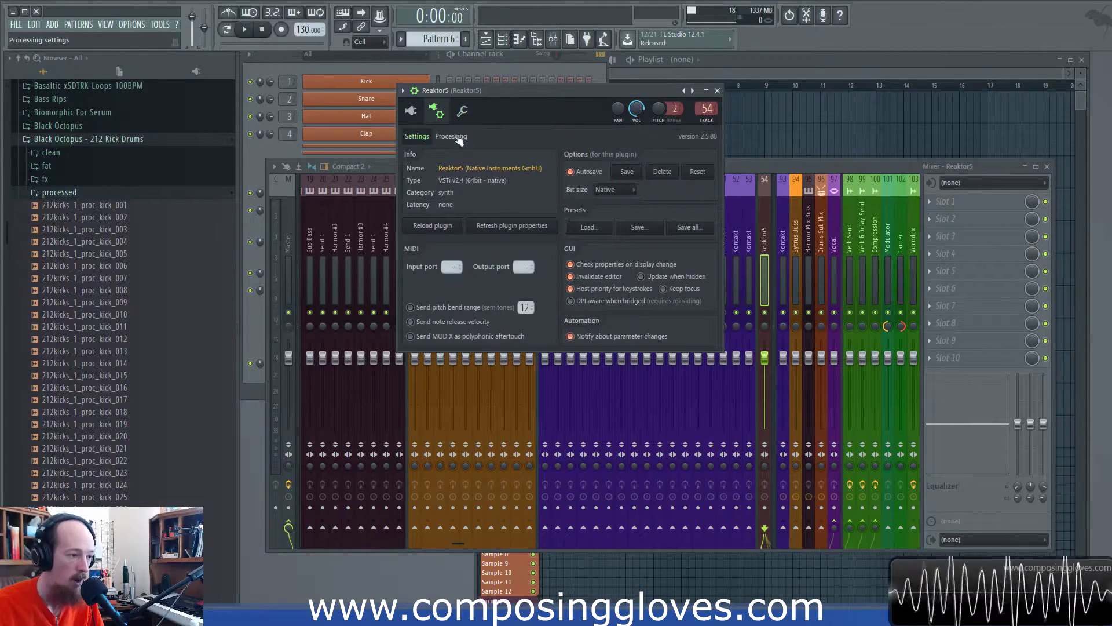
pyautogui.click(458, 139)
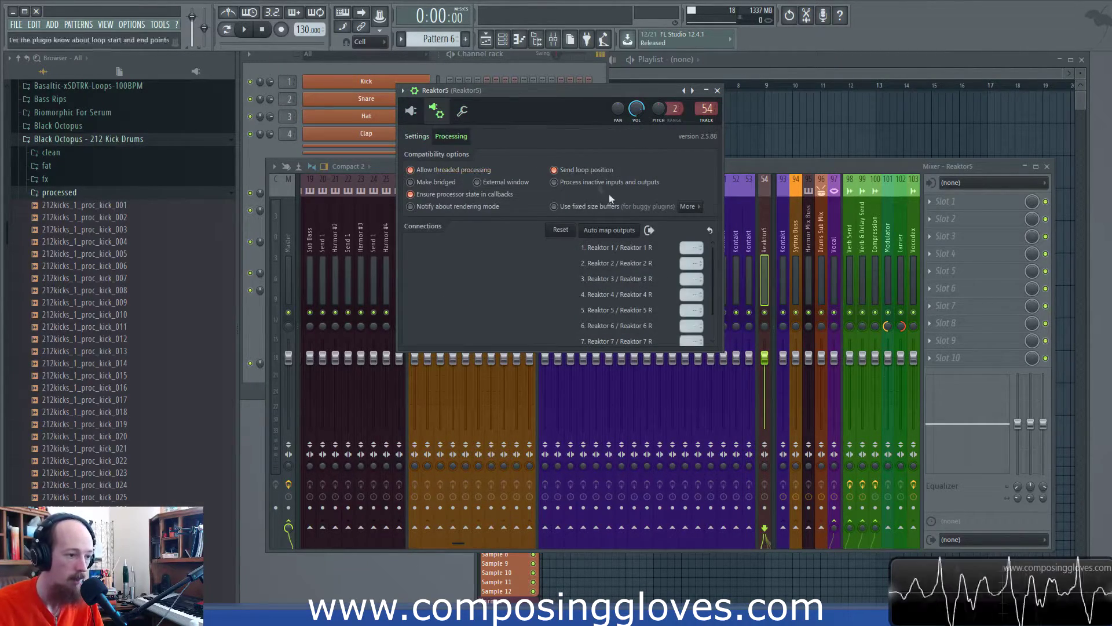
pyautogui.click(598, 233)
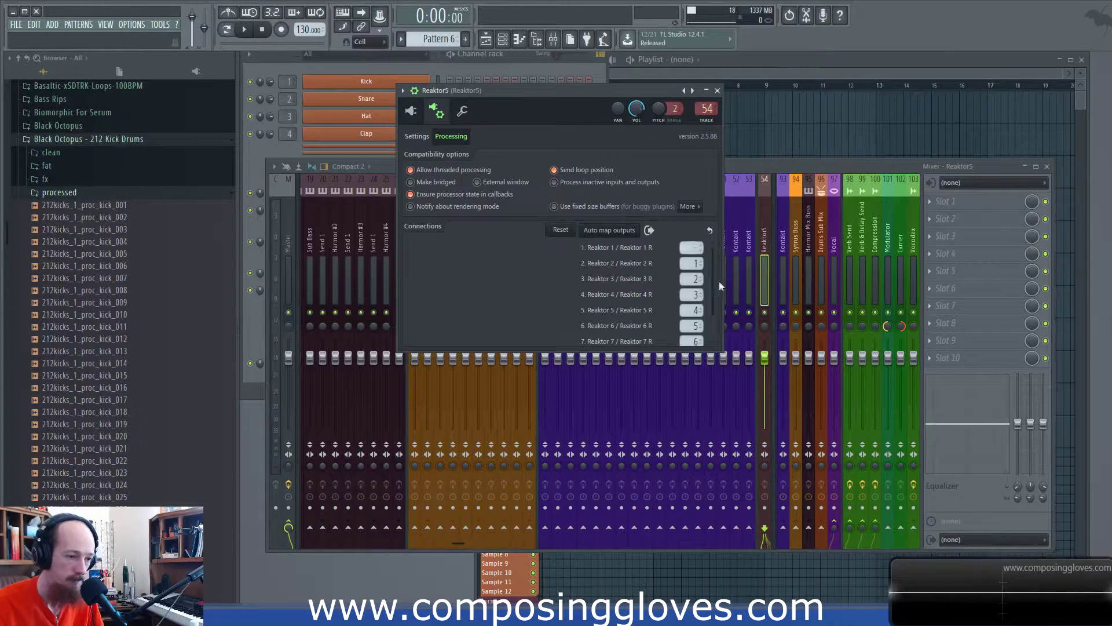
# - Switch S-Layer from STEREO to MULTI-OUT and select mixer track Insert 55 beside the Reaktor5 track
pyautogui.click(410, 111)
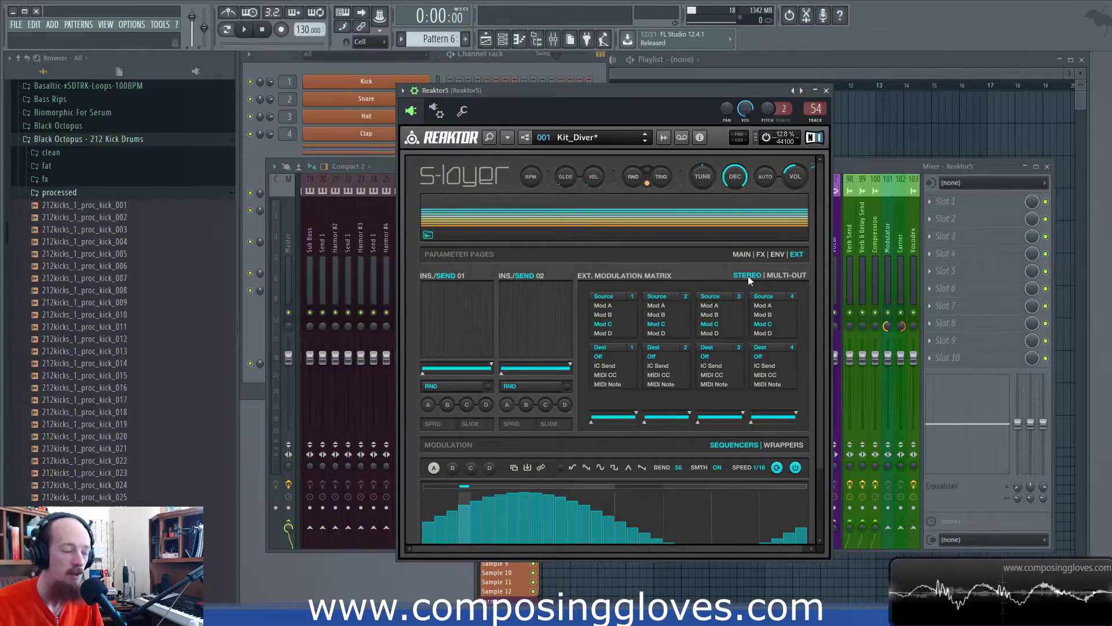
pyautogui.moveTo(665, 103); pyautogui.dragTo(482, 138)
pyautogui.hscroll(3, 729, 241)
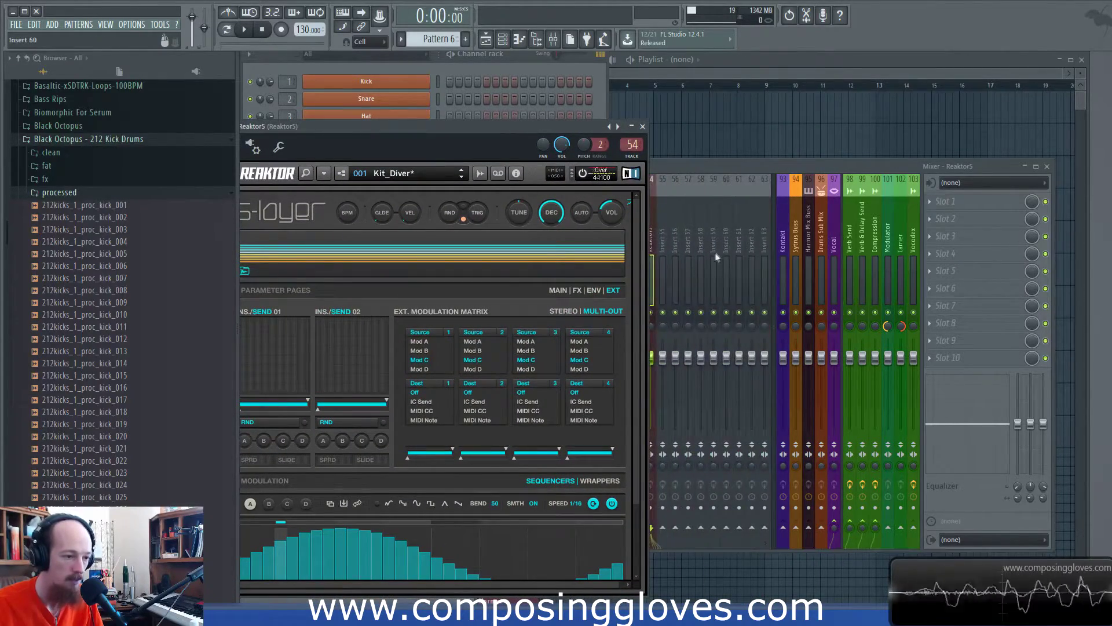
pyautogui.hscroll(-2, 718, 255)
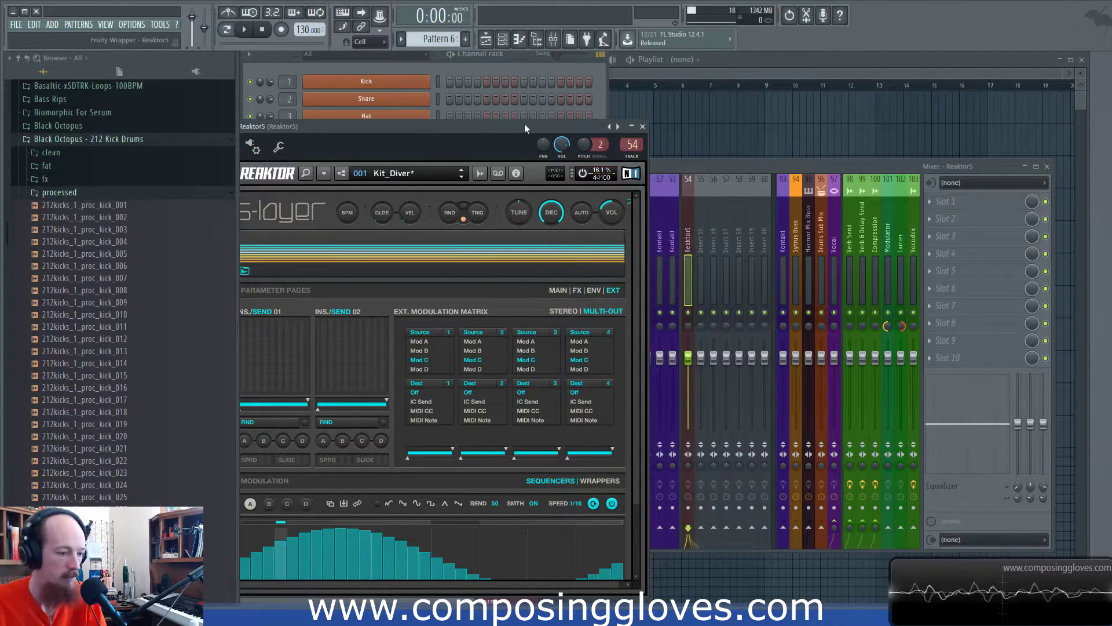
pyautogui.click(703, 322)
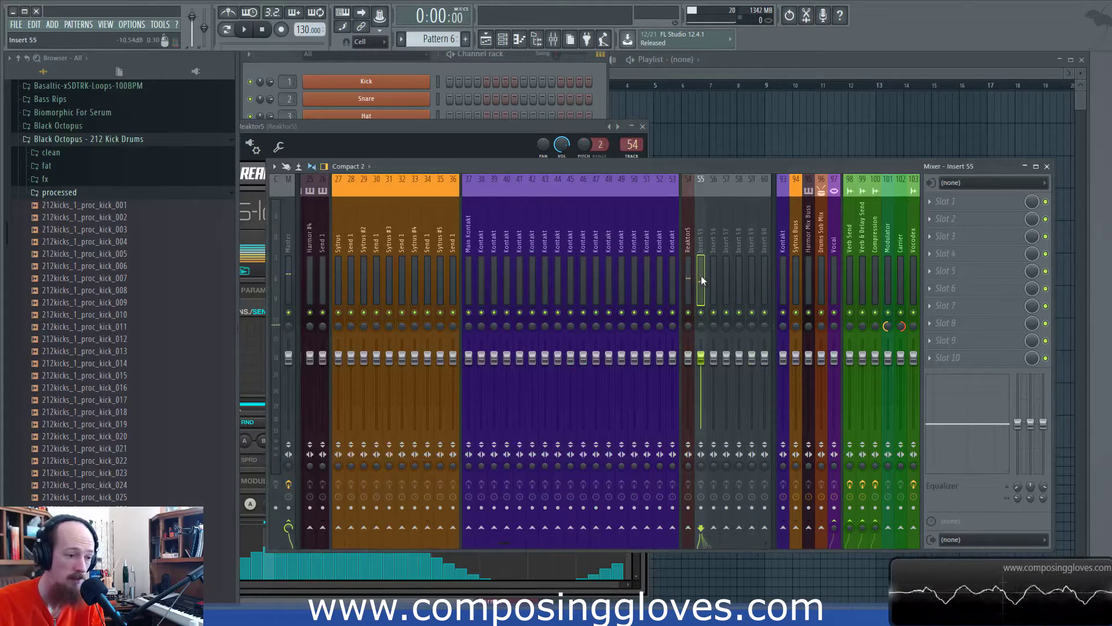
# - Bring the Reaktor5 window forward, show S-Layer's MAIN parameter page, and check its output tracks in the mixer before returning to the plugin
pyautogui.moveTo(580, 125); pyautogui.dragTo(649, 109)
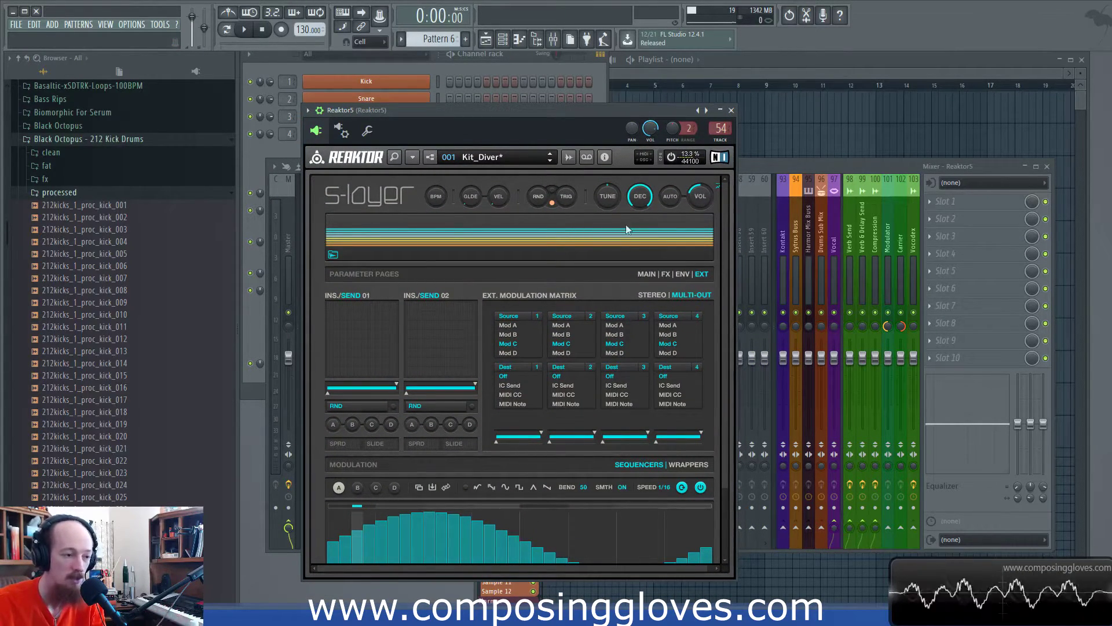
pyautogui.click(653, 275)
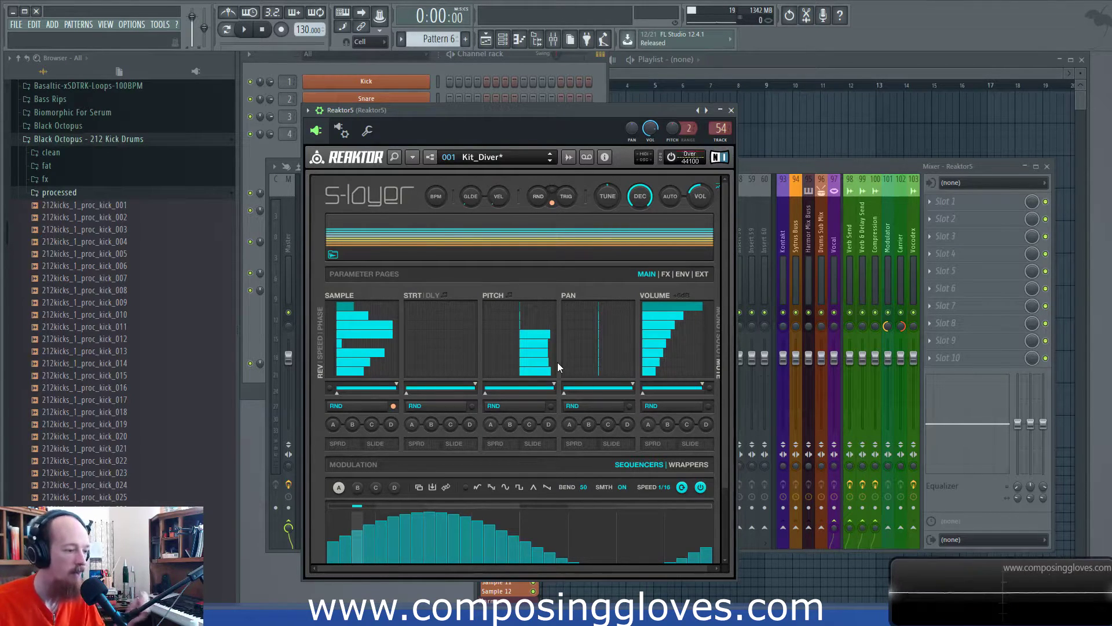
pyautogui.click(756, 169)
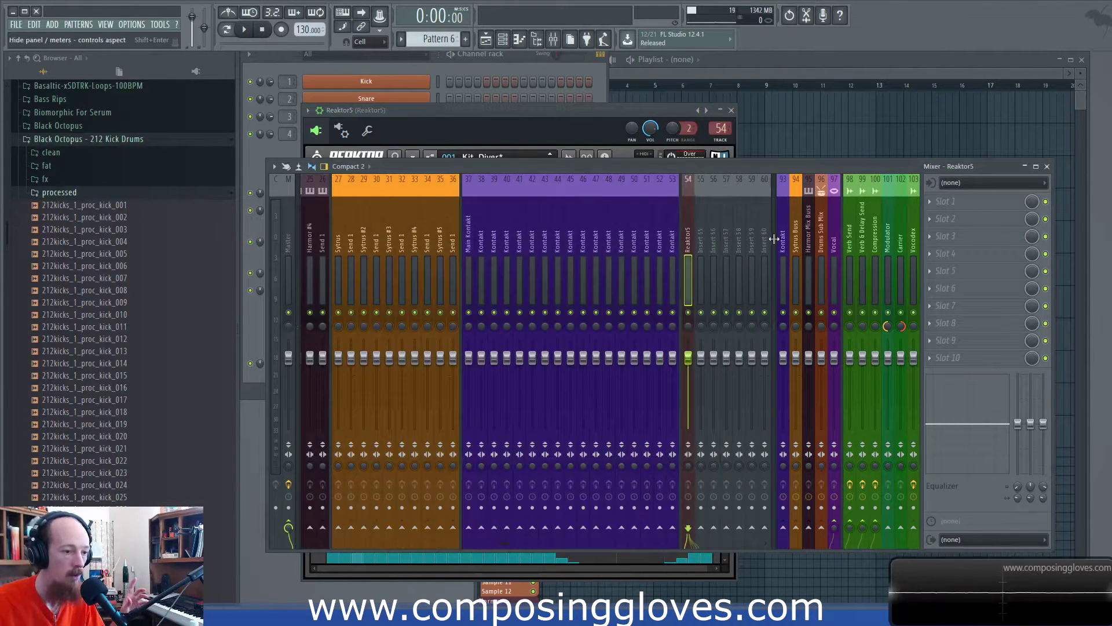
pyautogui.click(573, 112)
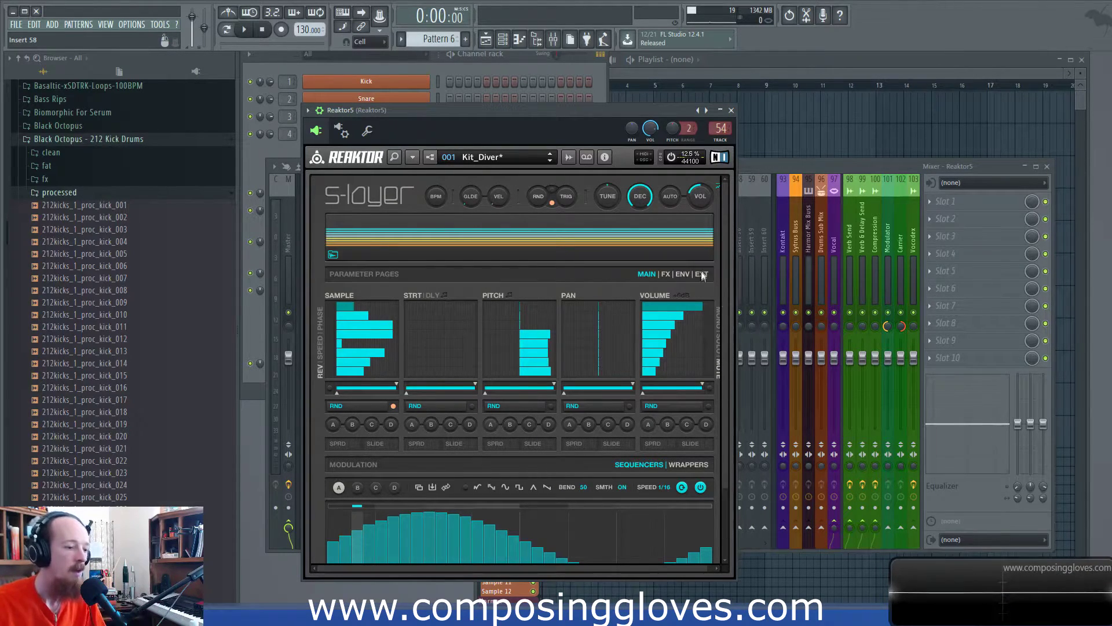
# - Narrow the SAMPLE parameter's range on the MAIN page by lowering its upper limit and raising its lower limit
pyautogui.scroll(-2, 725, 339)
pyautogui.scroll(2, 712, 432)
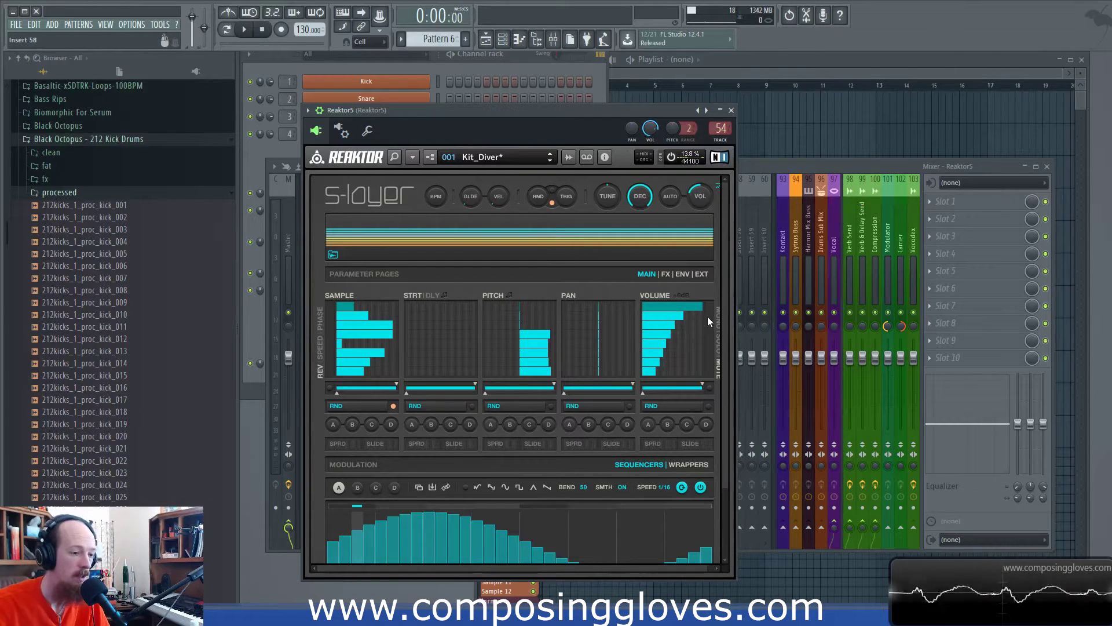
pyautogui.moveTo(727, 336)
pyautogui.mouseDown()
pyautogui.moveTo(722, 379)
pyautogui.moveTo(717, 318)
pyautogui.mouseUp()
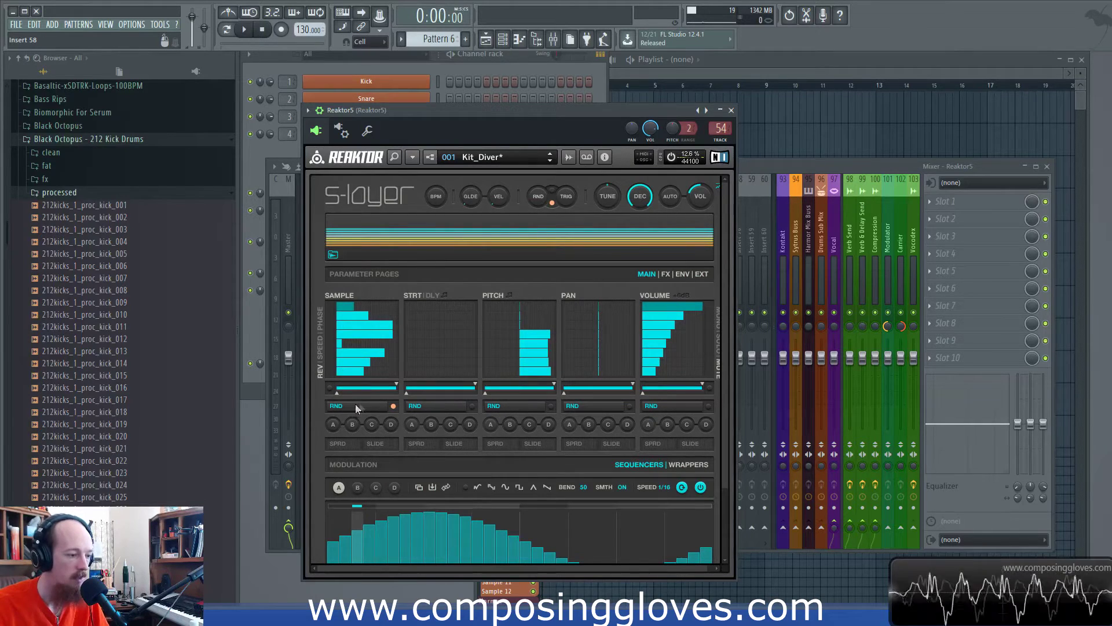
pyautogui.moveTo(394, 383); pyautogui.dragTo(365, 394)
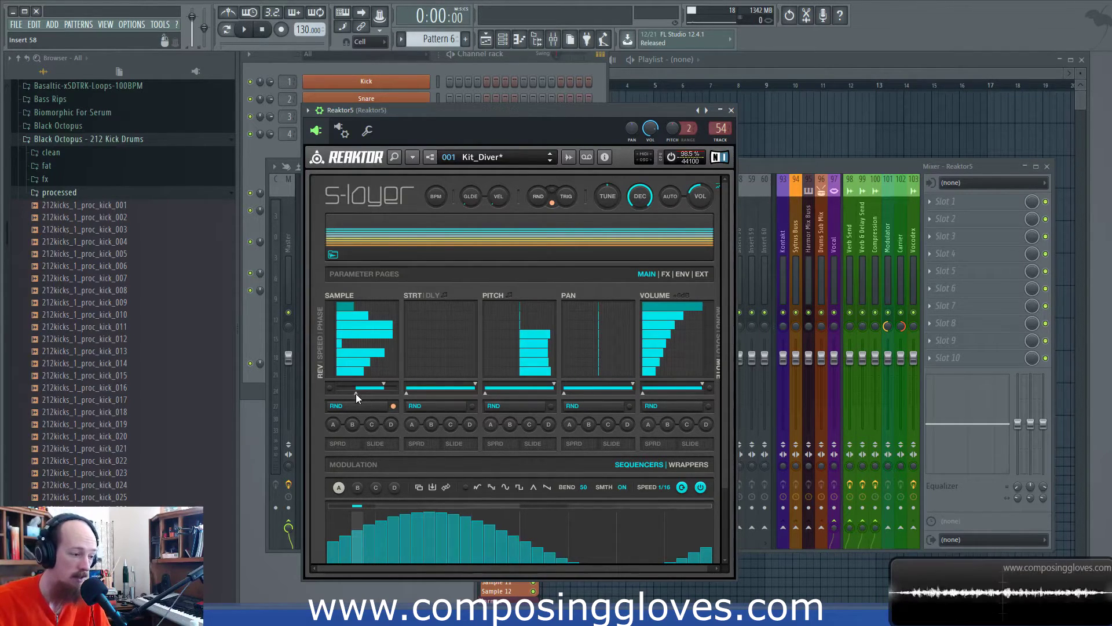
pyautogui.moveTo(355, 394); pyautogui.dragTo(367, 394)
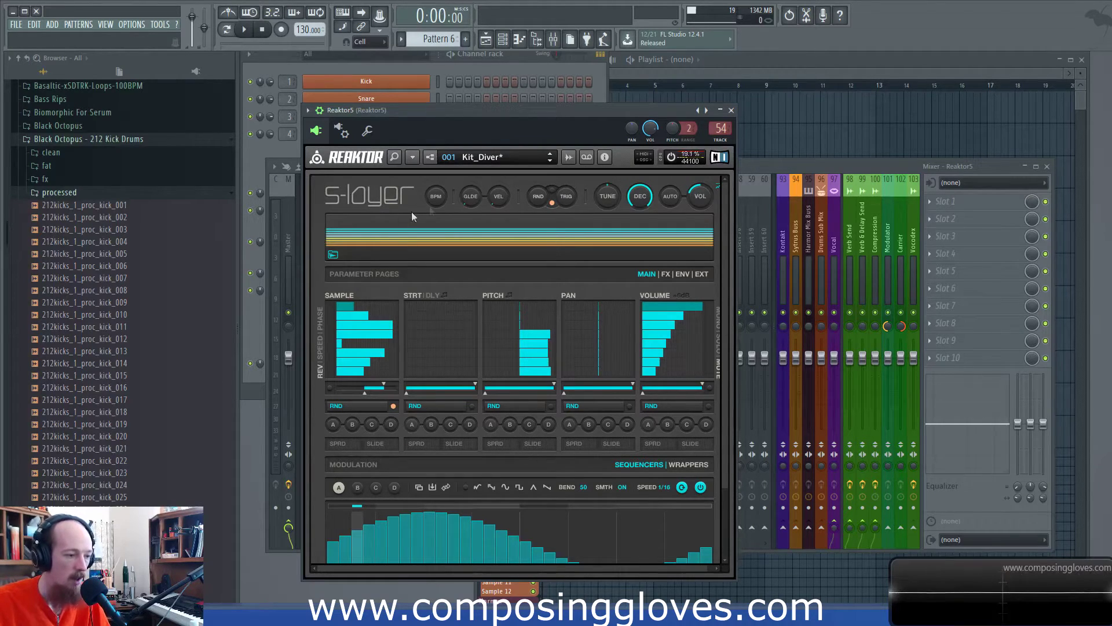
# - Reposition the Reaktor5 plugin window over the mixer, keeping S-Layer's MAIN page in view
pyautogui.moveTo(536, 120); pyautogui.dragTo(583, 97)
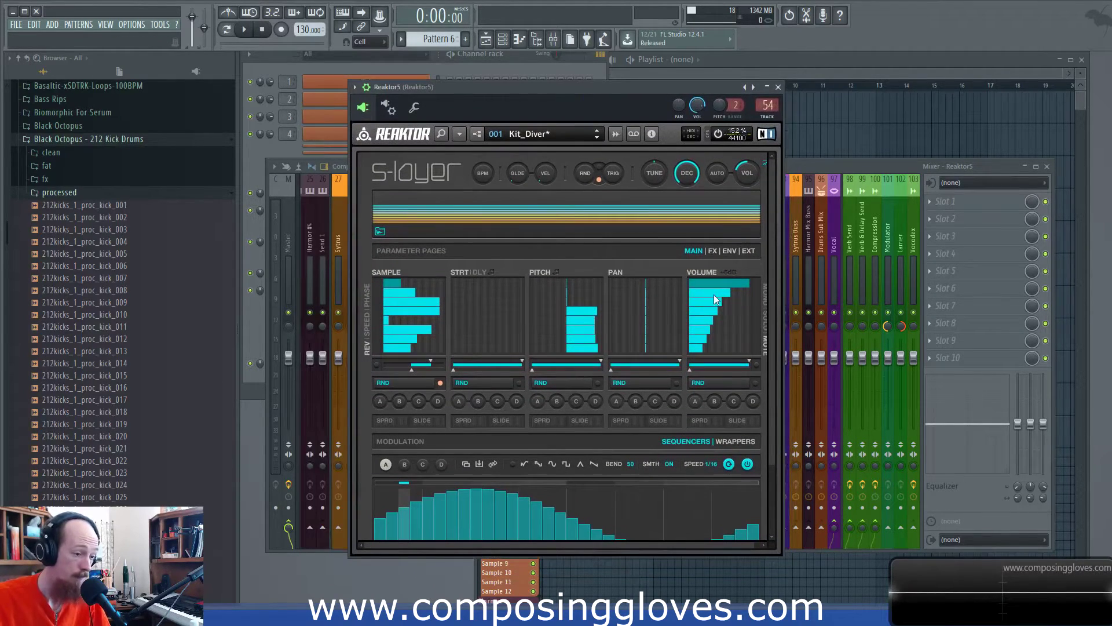
pyautogui.moveTo(774, 464); pyautogui.dragTo(769, 395)
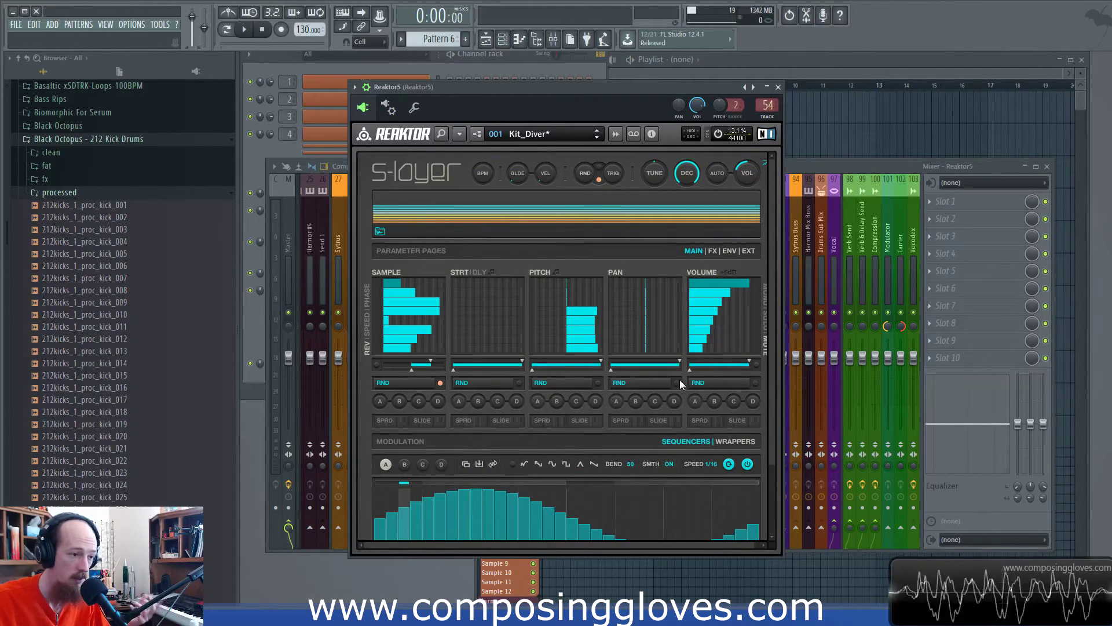